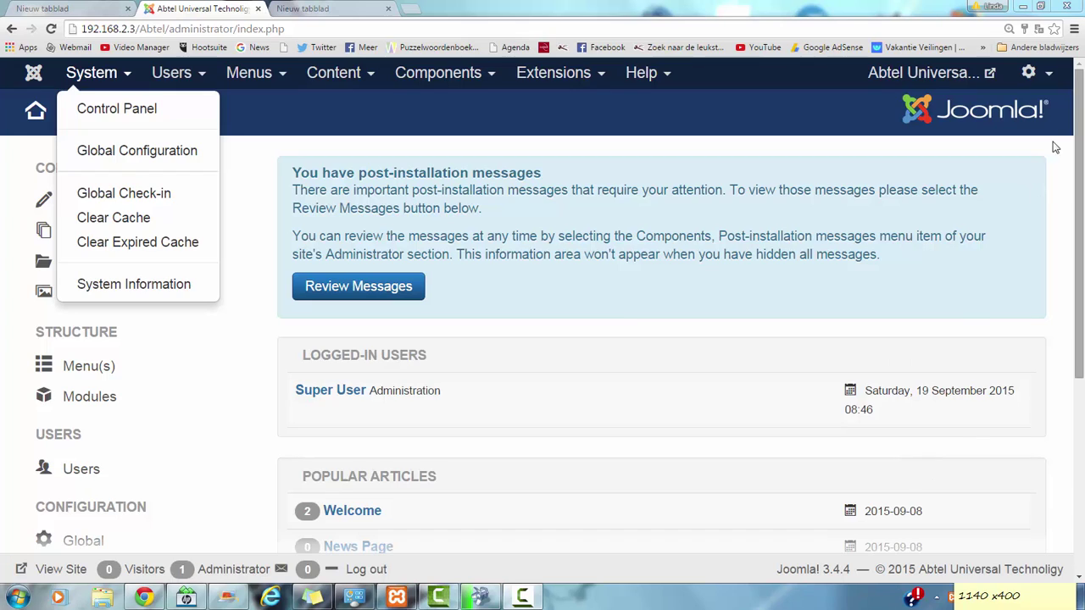
Step: Dismiss the System menu and bring up the Components menu list
{"action": "left_click", "coordinate": [603, 339]}
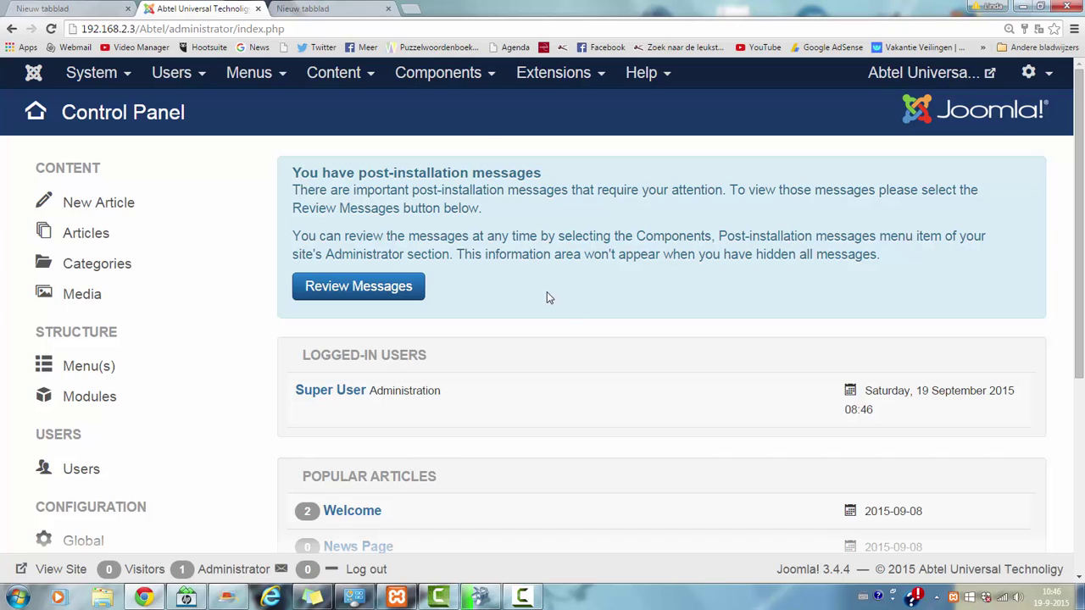
{"action": "left_click", "coordinate": [444, 85]}
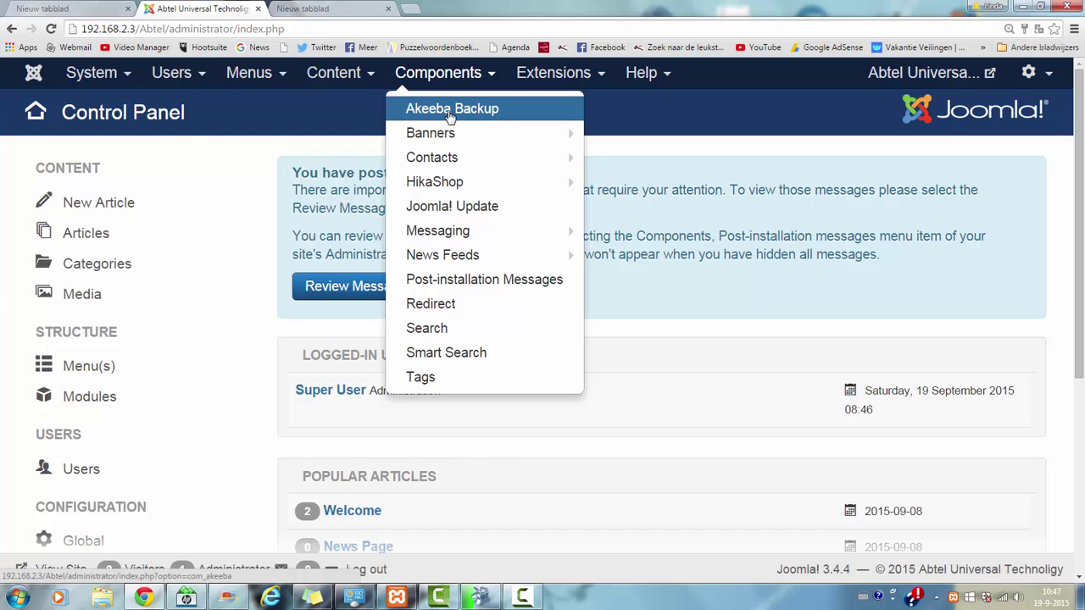
Step: Open Akeeba Backup and scroll down to its Basic Operations tiles
{"action": "left_click", "coordinate": [450, 121]}
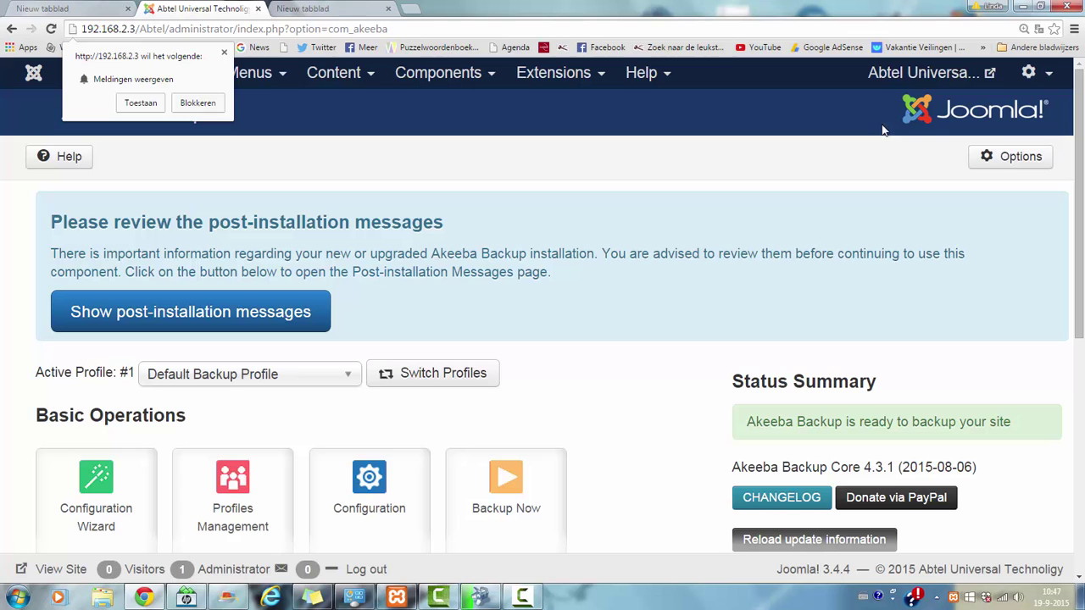
{"action": "scroll", "coordinate": [1082, 169], "scroll_direction": "down", "scroll_amount": 2}
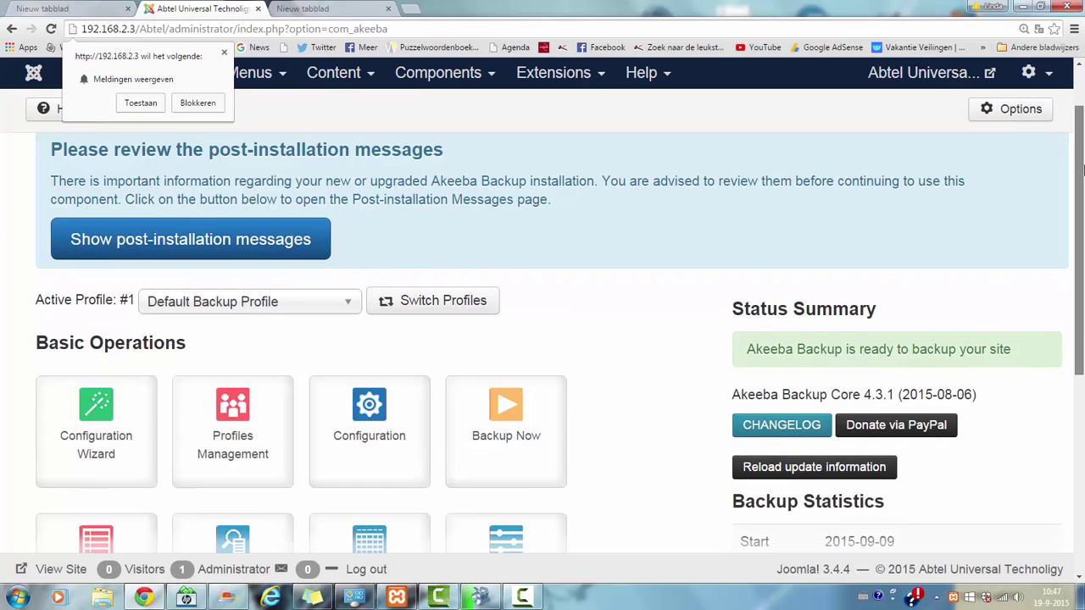
{"action": "scroll", "coordinate": [1082, 260], "scroll_direction": "down", "scroll_amount": 2}
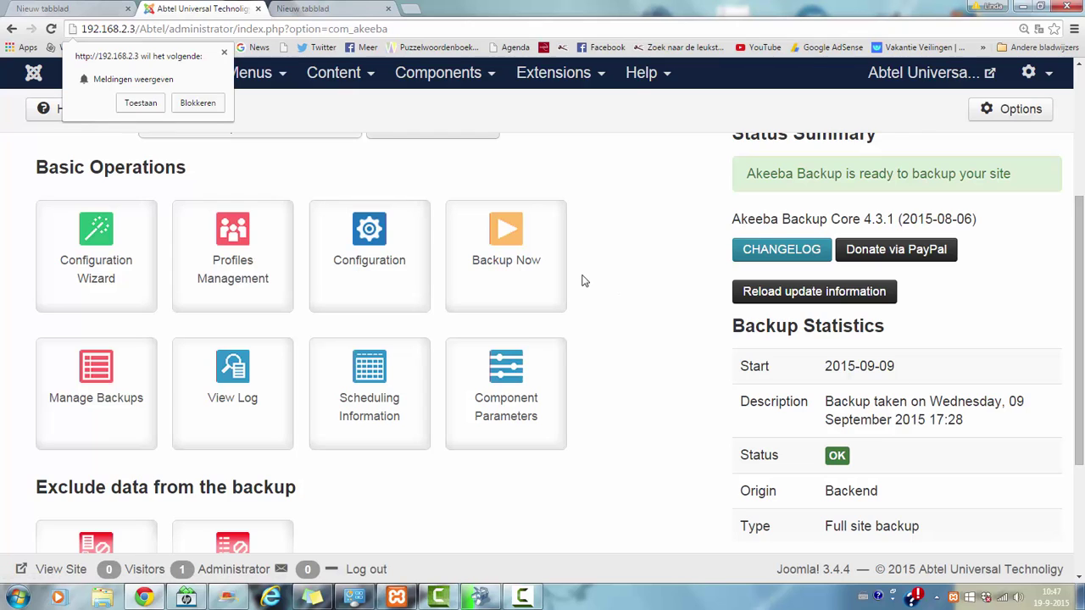
Step: Set up a new backup with its short description prefixed by 'Abtel'
{"action": "left_click", "coordinate": [498, 272]}
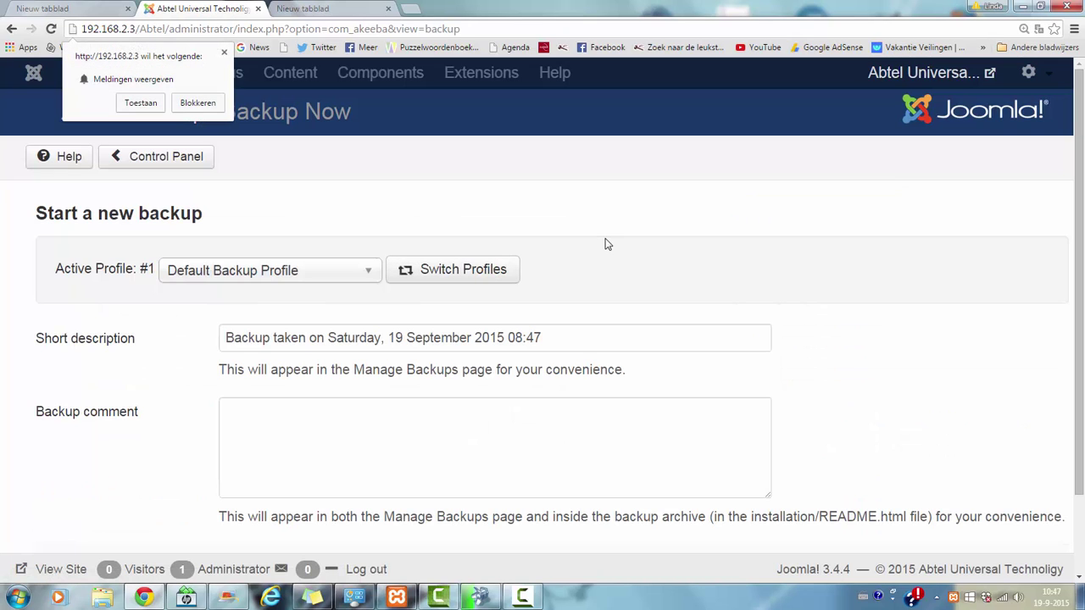
{"action": "left_click_drag", "start_coordinate": [1010, 162], "coordinate": [1017, 199]}
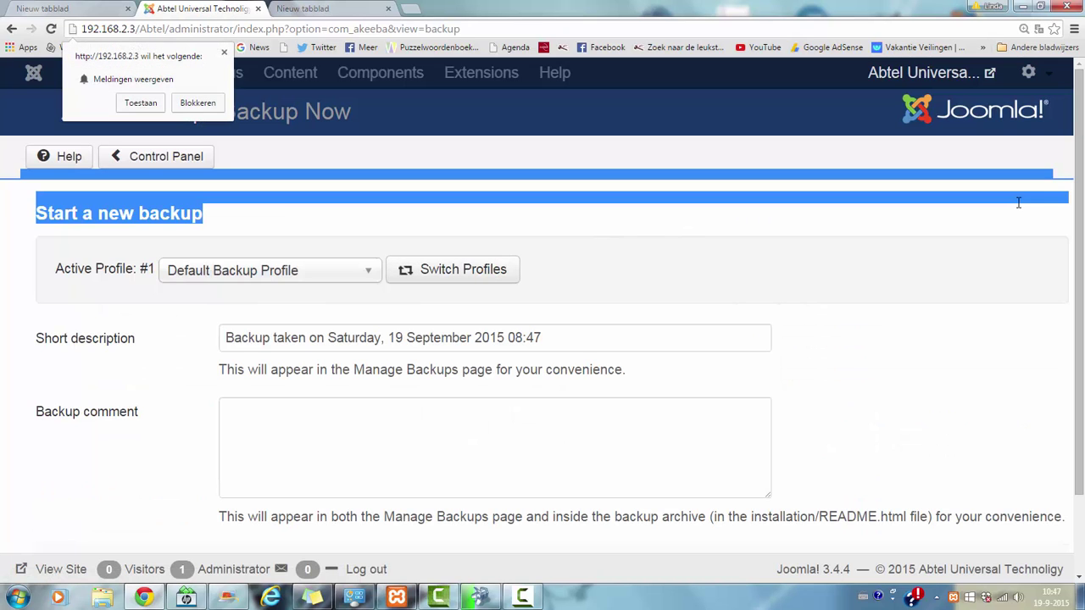
{"action": "scroll", "coordinate": [1082, 286], "scroll_direction": "down", "scroll_amount": 2}
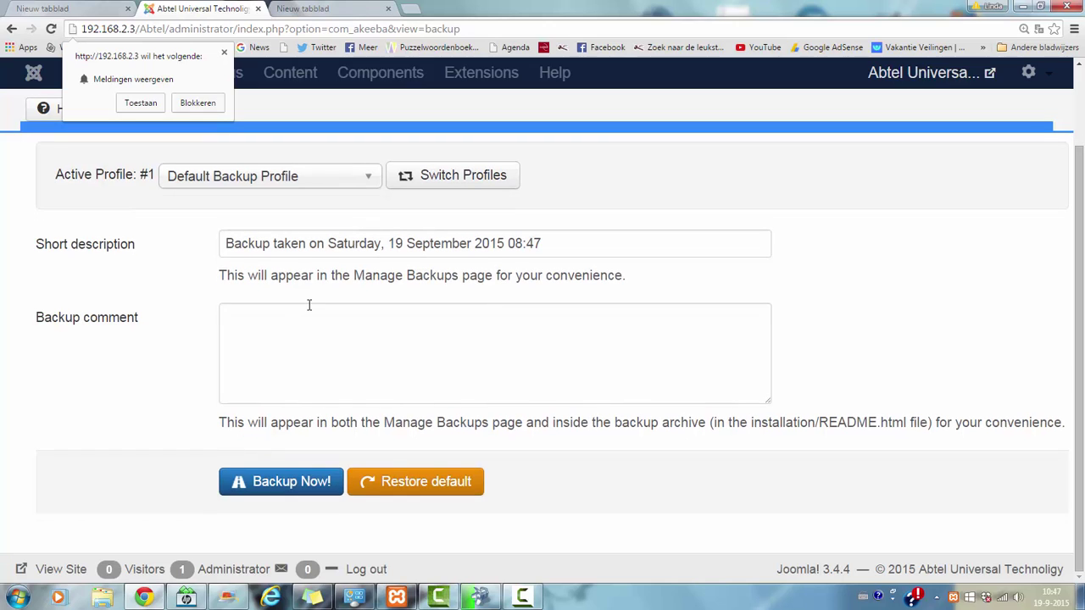
{"action": "left_click", "coordinate": [228, 243]}
{"action": "type", "text": "Abte"}
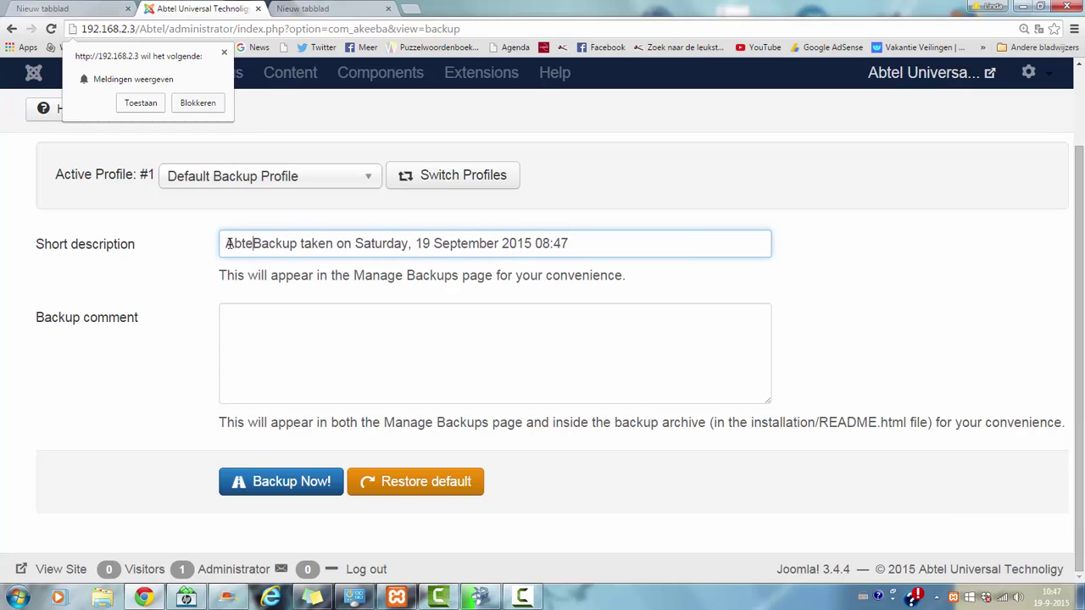
{"action": "type", "text": "l"}
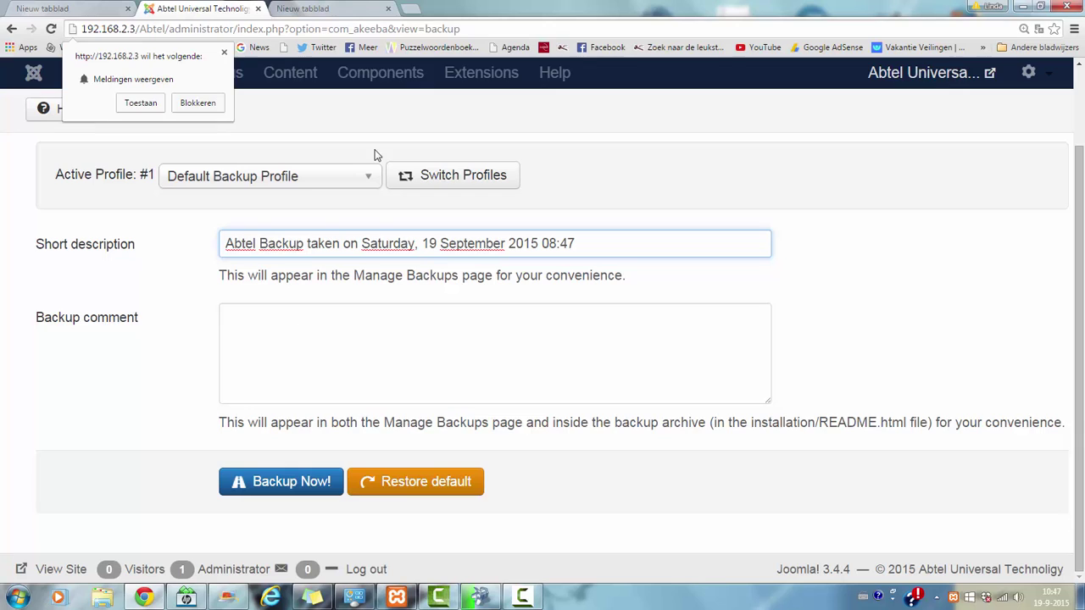
Step: Keep the Default Backup Profile and launch the backup
{"action": "left_click", "coordinate": [358, 176]}
{"action": "left_click", "coordinate": [359, 175]}
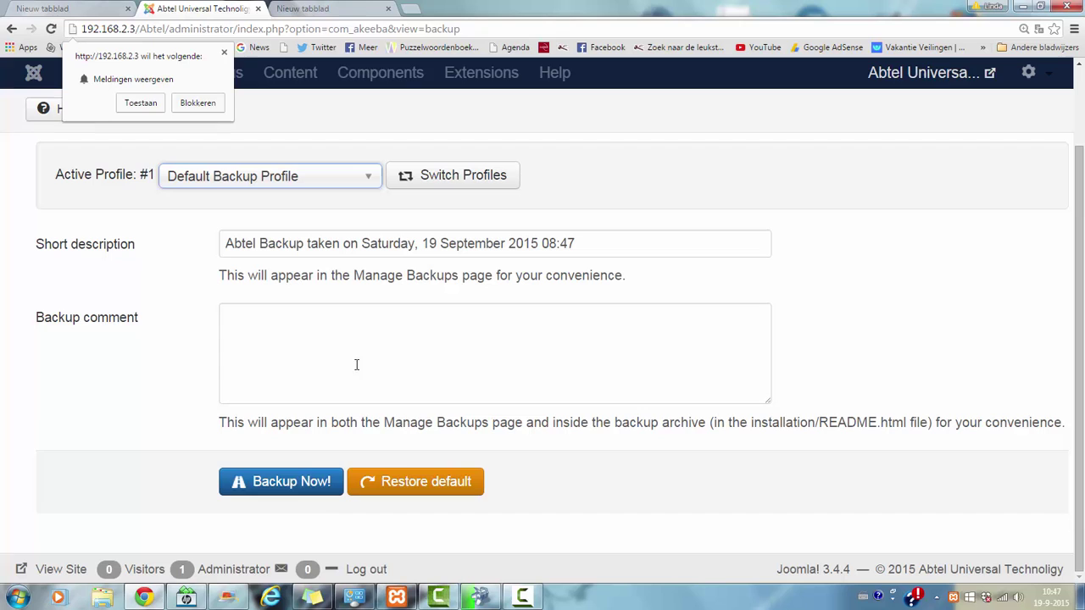
{"action": "left_click", "coordinate": [298, 490]}
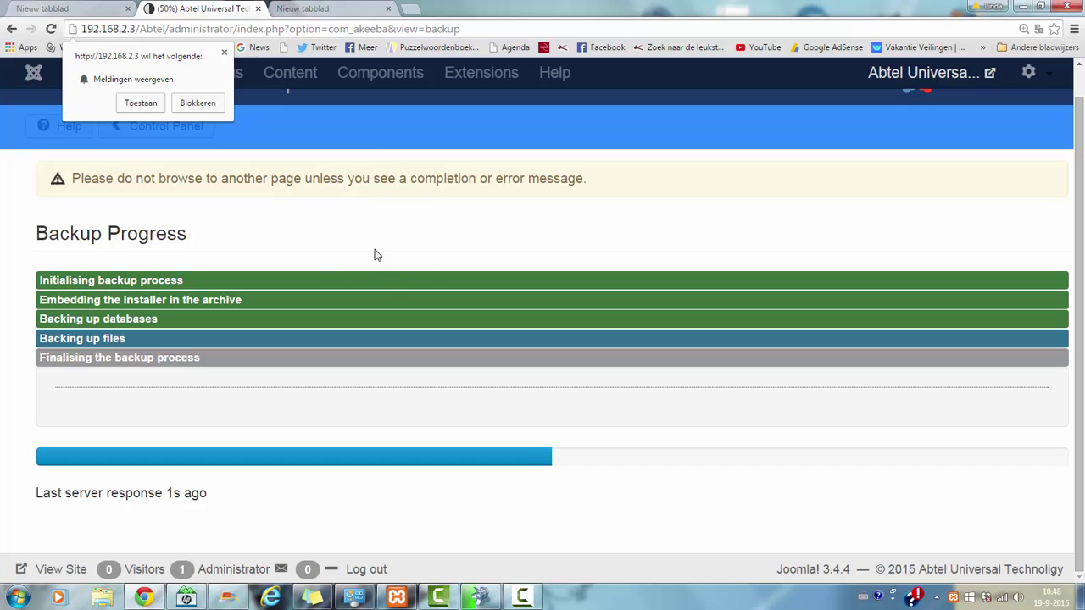
Step: Search Google for 'akeeba' in a new tab and open the AkeebaBackup.com result
{"action": "left_click", "coordinate": [414, 8]}
{"action": "left_click", "coordinate": [285, 312]}
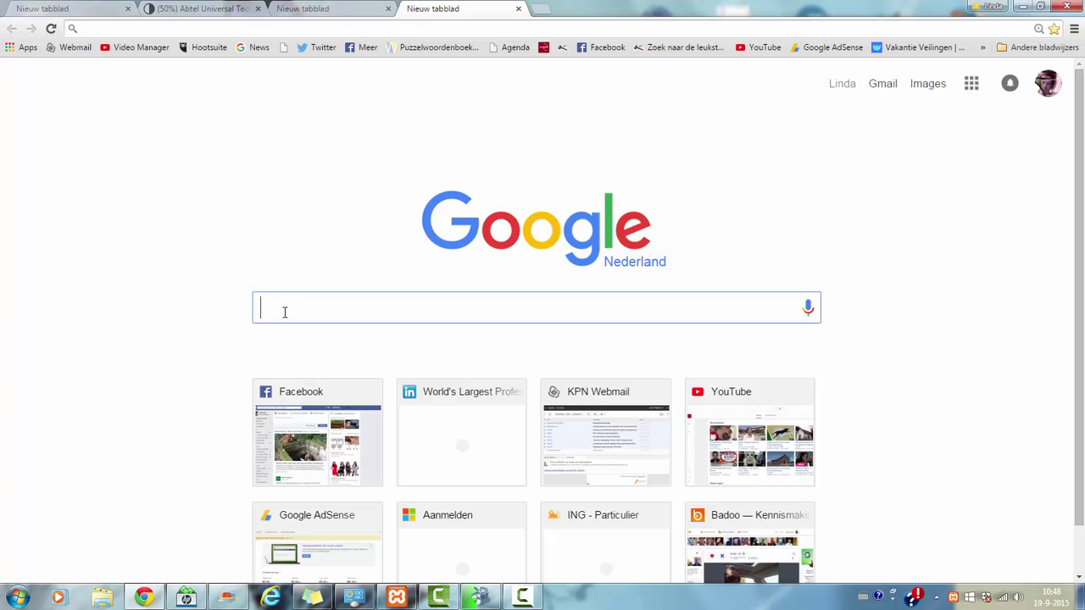
{"action": "type", "text": "akeeba"}
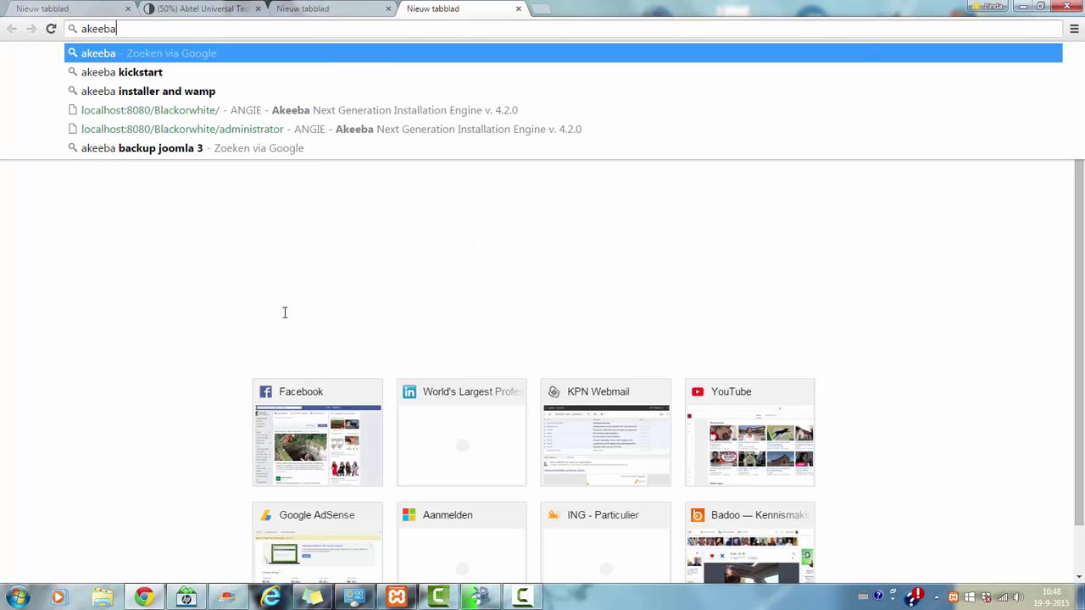
{"action": "key", "text": "Return"}
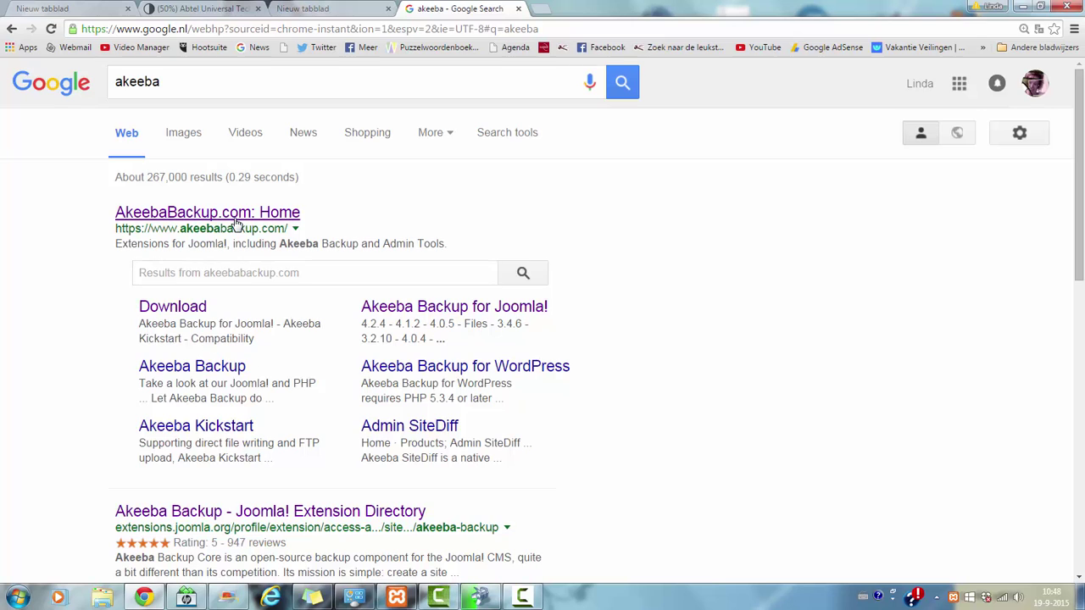
{"action": "left_click", "coordinate": [236, 214]}
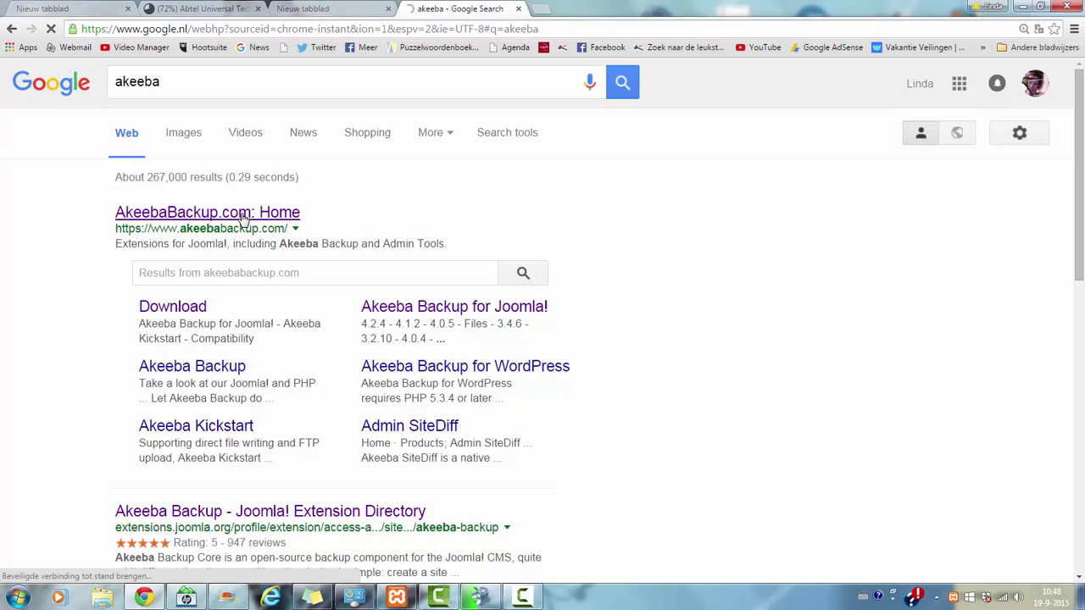
Step: Review the Download page listing Akeeba Backup Core 4.3.1 for Joomla
{"action": "left_click", "coordinate": [194, 310]}
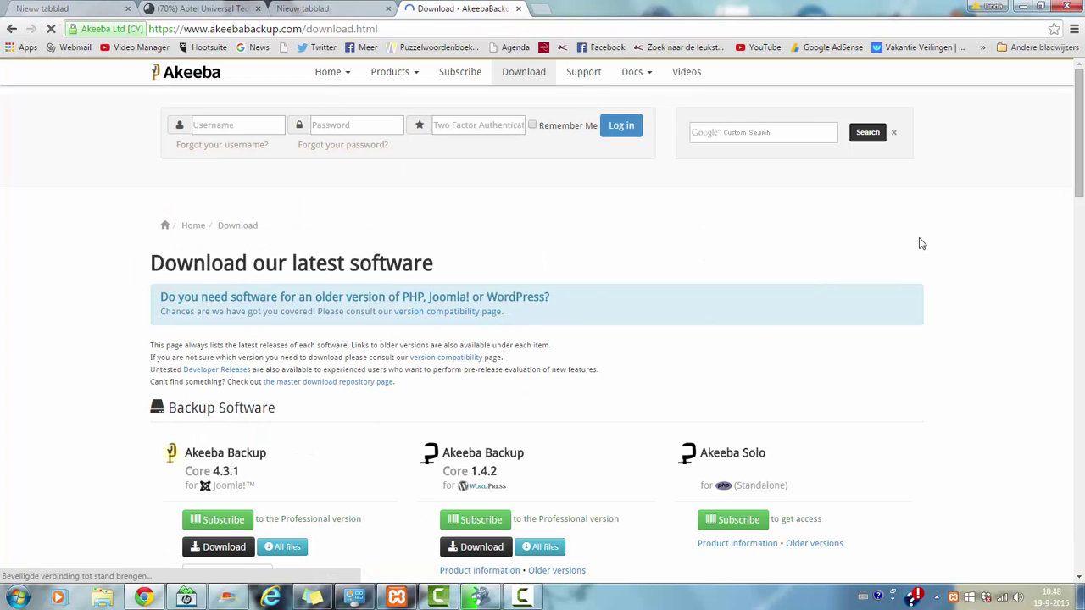
{"action": "left_click_drag", "start_coordinate": [1080, 164], "coordinate": [1082, 212]}
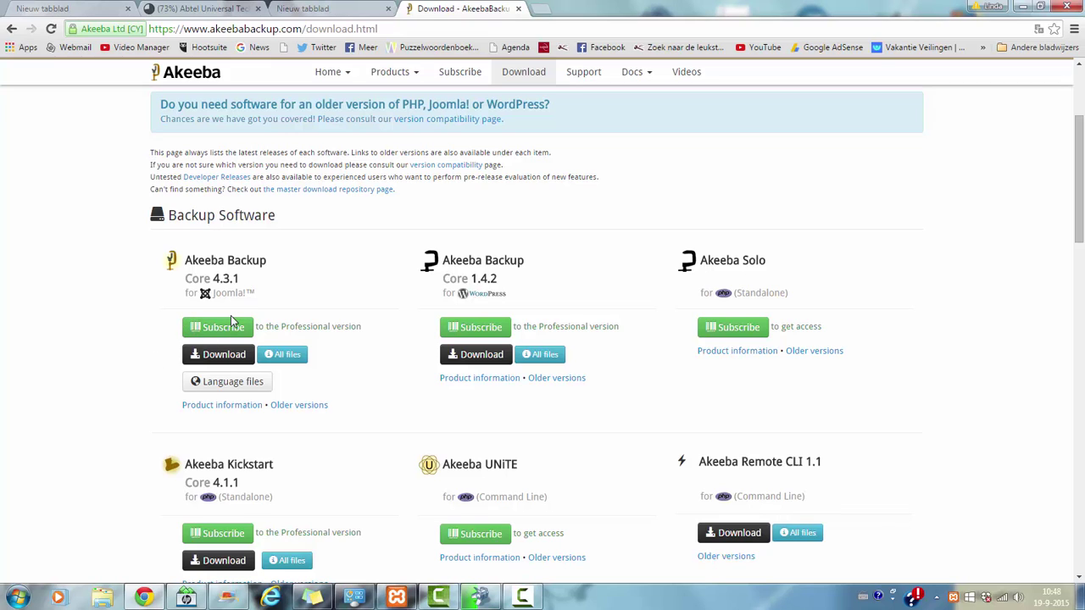
{"action": "mouse_move", "coordinate": [416, 74]}
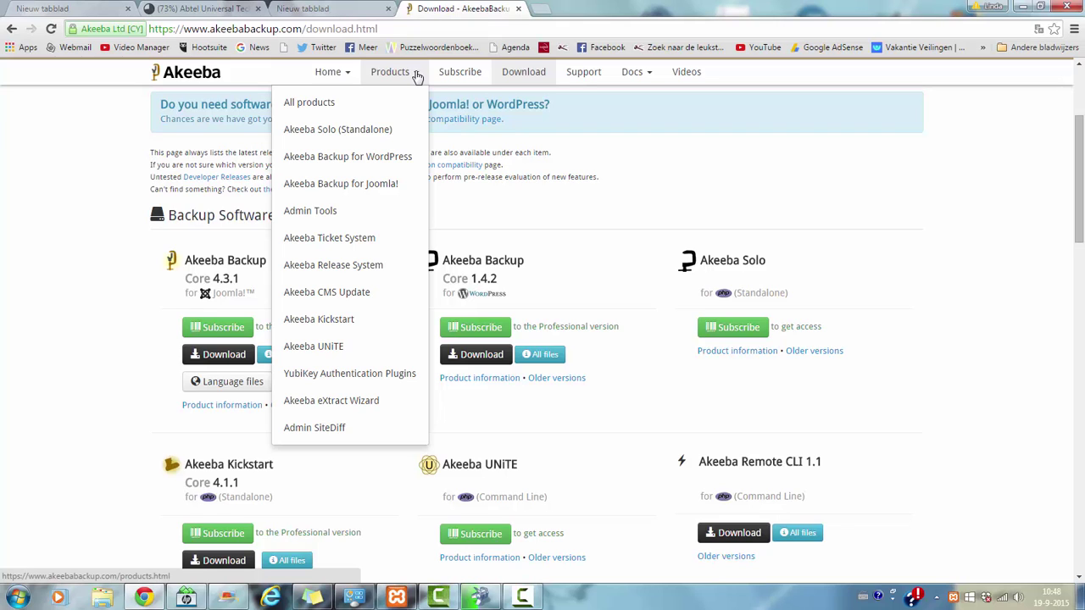
Step: Open the Akeeba eXtract Wizard product page and skim its description
{"action": "left_click", "coordinate": [355, 405]}
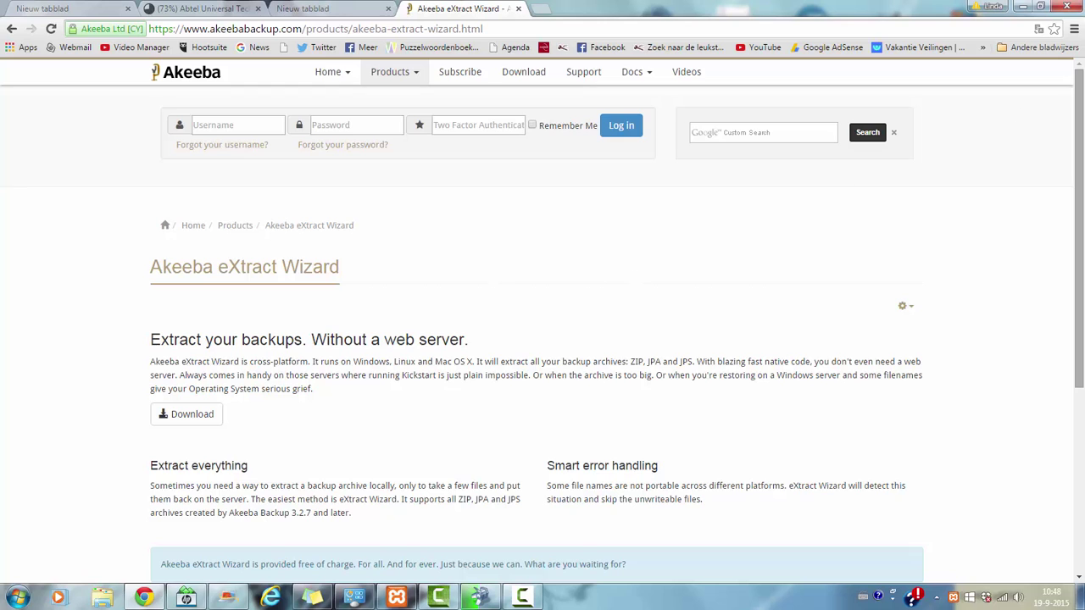
{"action": "scroll", "coordinate": [1081, 146], "scroll_direction": "down", "scroll_amount": 1}
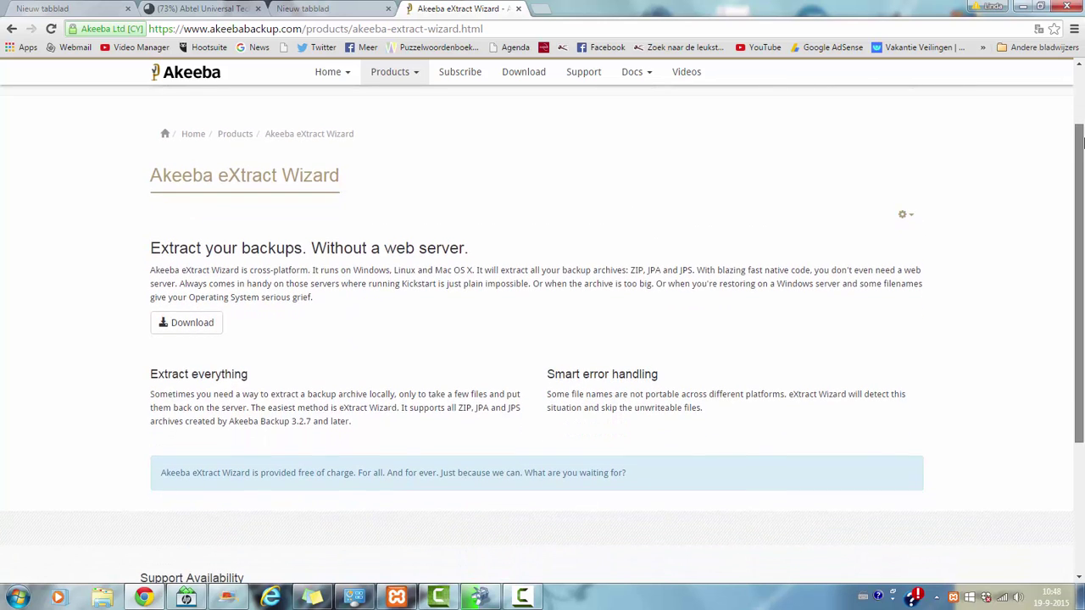
{"action": "scroll", "coordinate": [1081, 146], "scroll_direction": "up", "scroll_amount": 1}
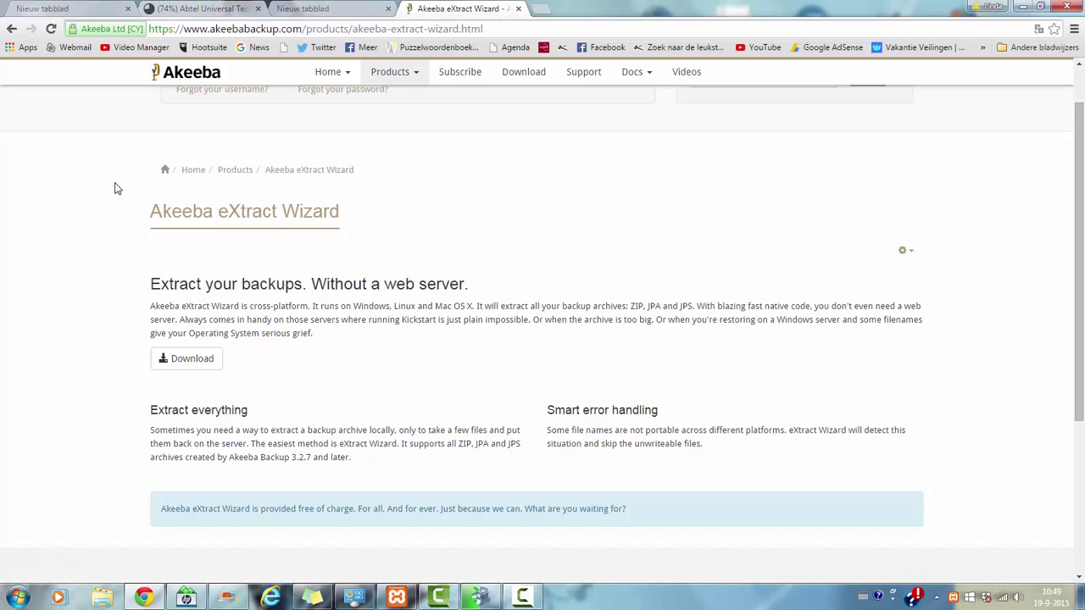
Step: Browse in Windows Explorer to C:\xampp\htdocs
{"action": "left_click", "coordinate": [7, 603]}
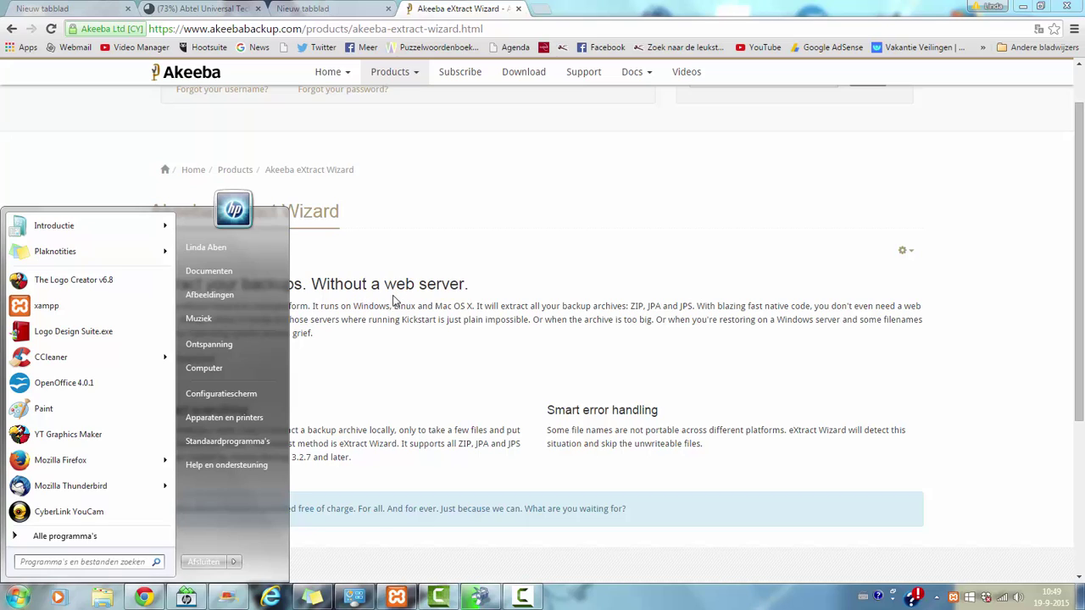
{"action": "left_click", "coordinate": [227, 373]}
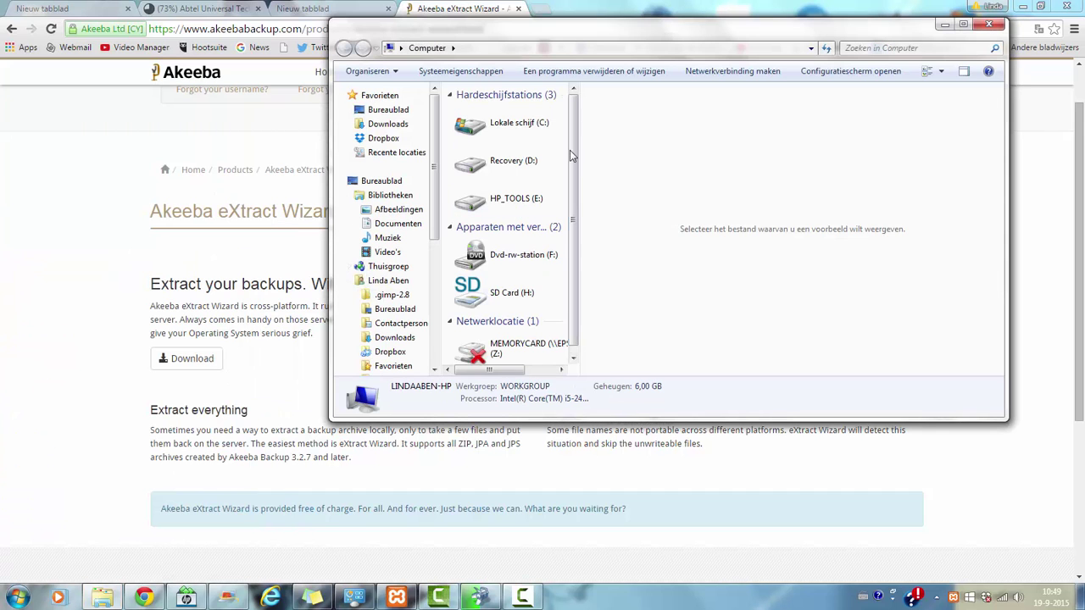
{"action": "left_click", "coordinate": [534, 127]}
{"action": "double_click", "coordinate": [535, 127]}
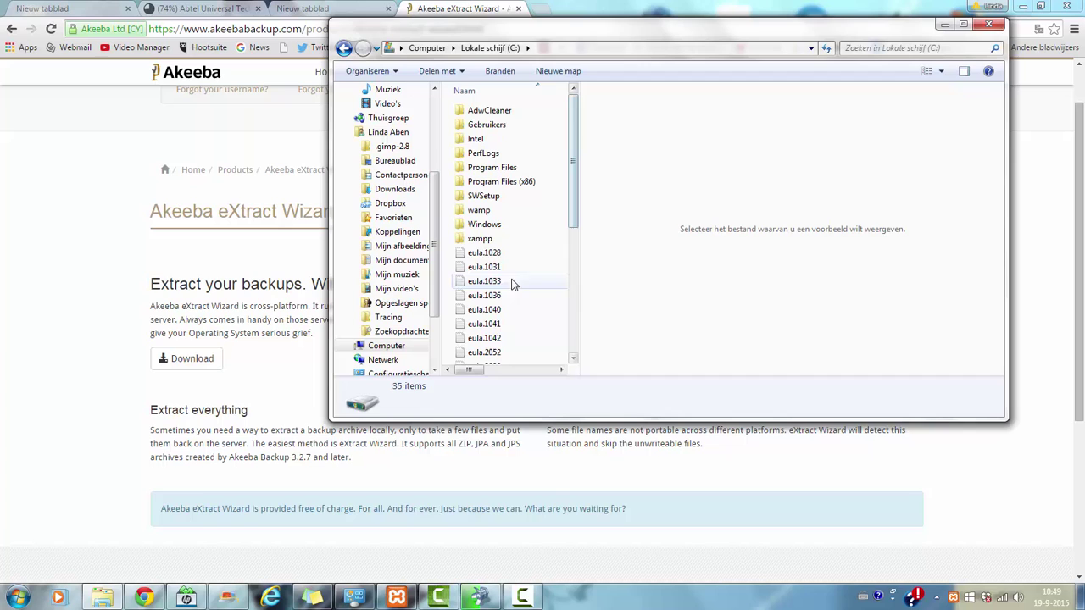
{"action": "left_click", "coordinate": [477, 240]}
{"action": "double_click", "coordinate": [479, 241]}
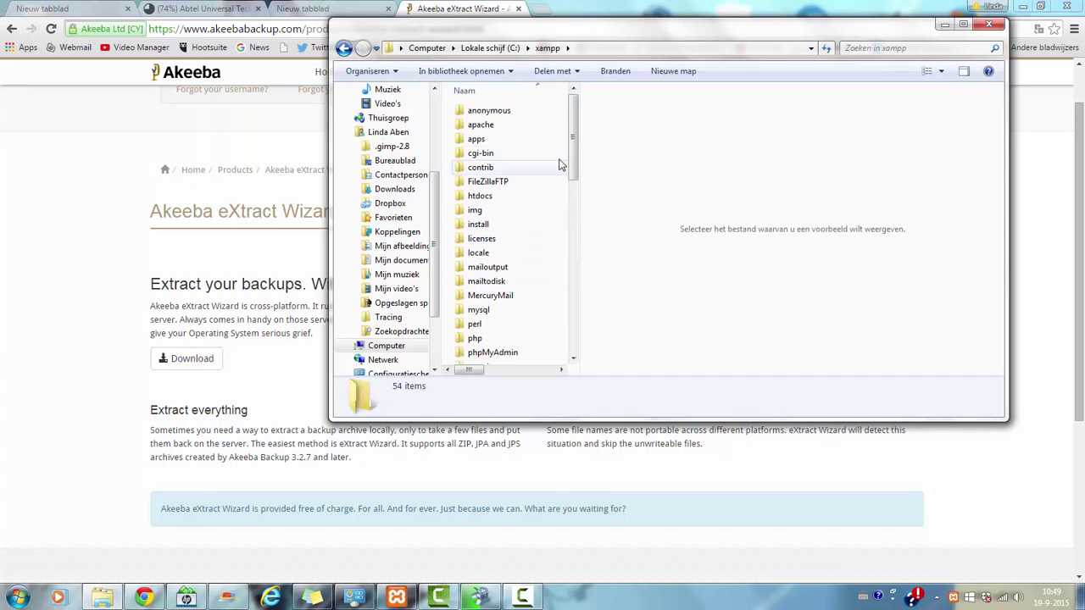
{"action": "double_click", "coordinate": [483, 197]}
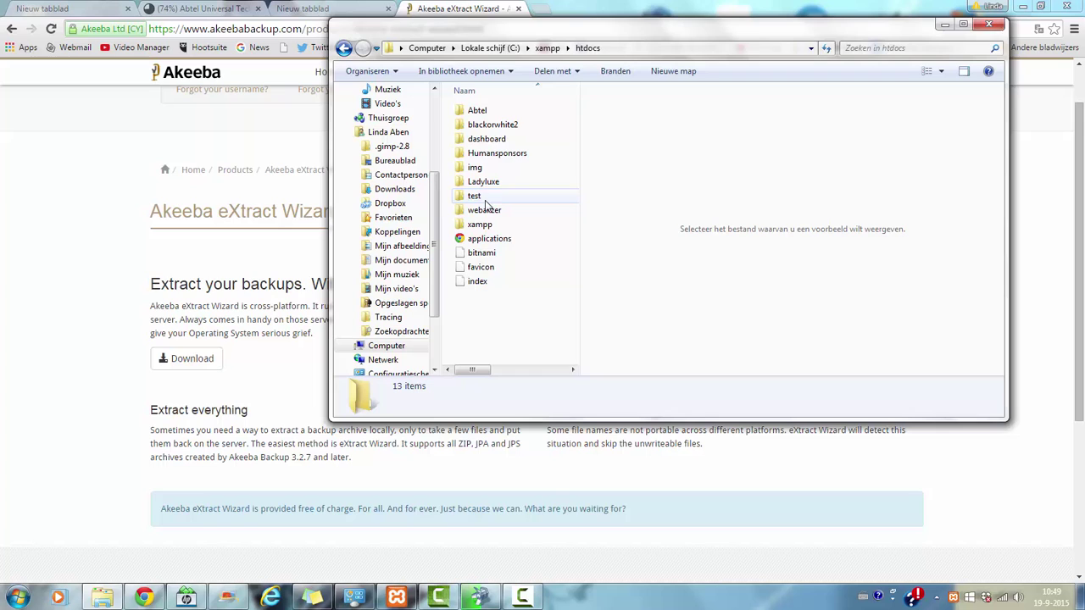
Step: Create a new folder named 'test' in htdocs, declining the merge with the existing one
{"action": "right_click", "coordinate": [485, 300]}
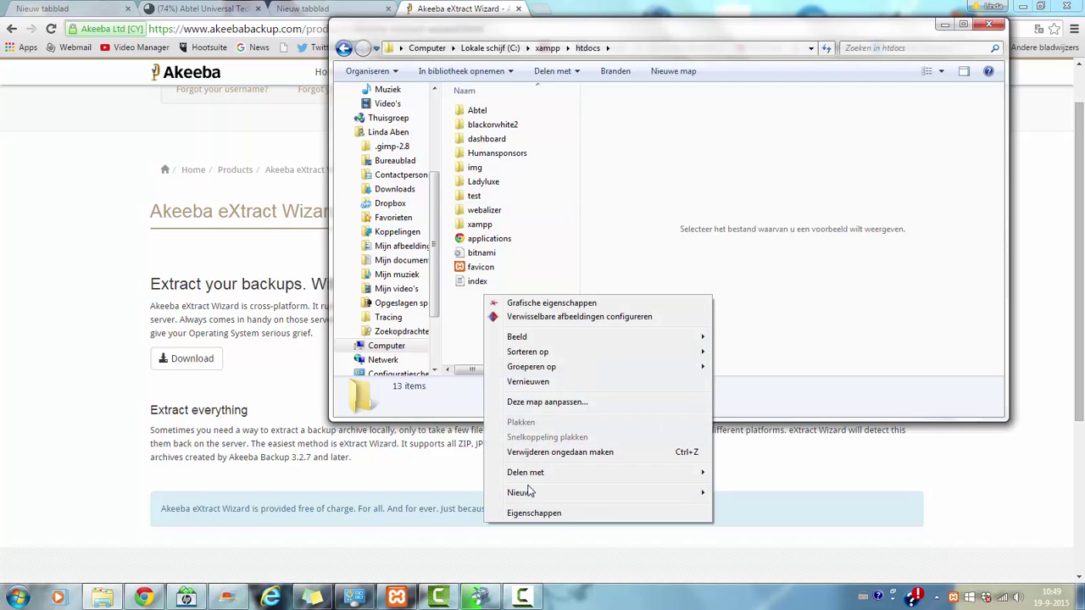
{"action": "mouse_move", "coordinate": [531, 493]}
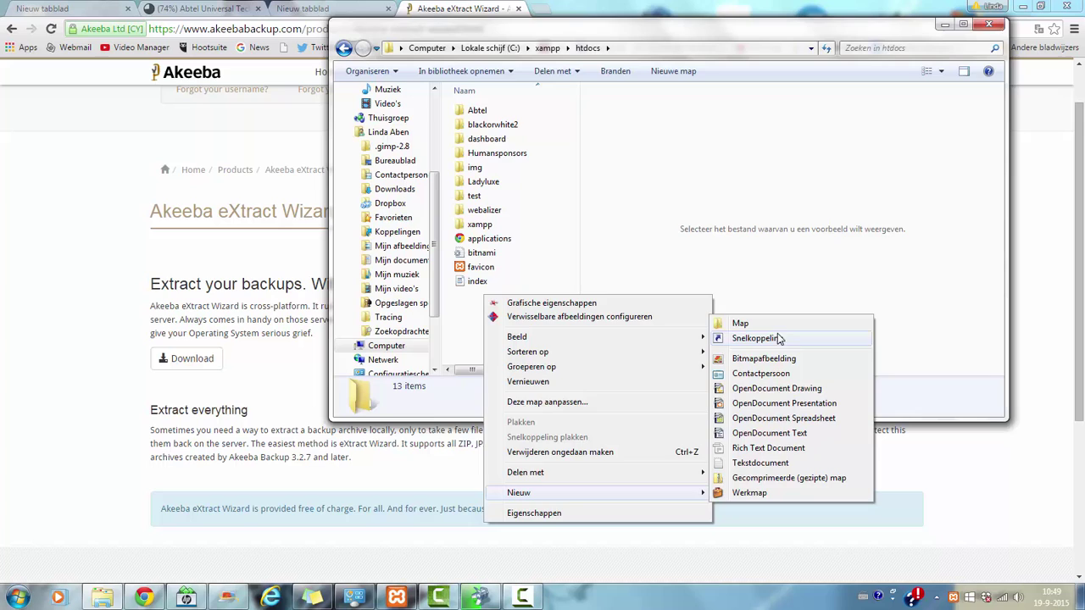
{"action": "left_click", "coordinate": [744, 324]}
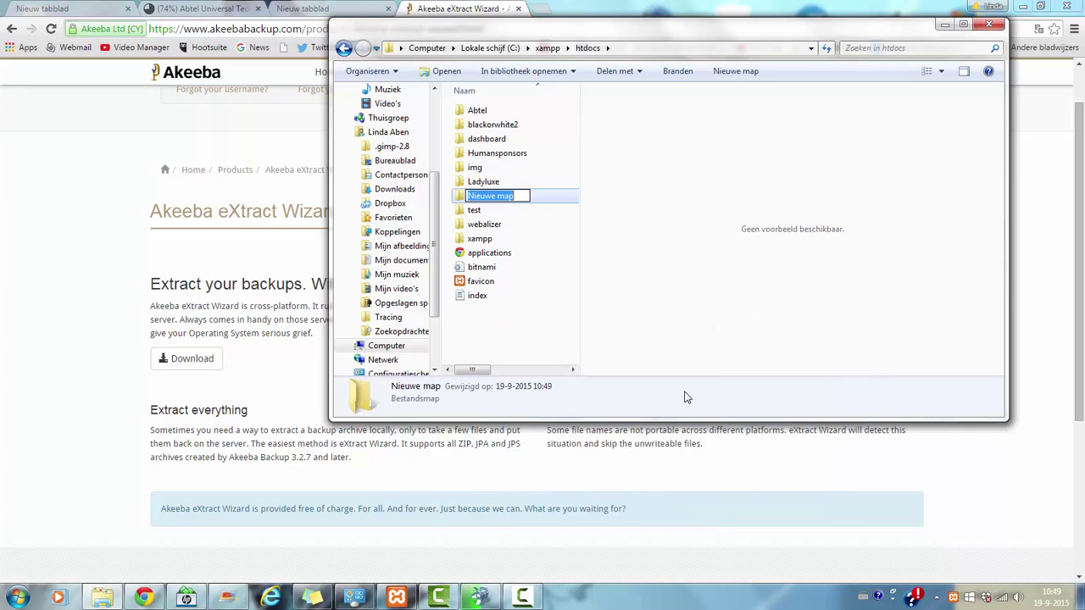
{"action": "key", "text": "BackSpace"}
{"action": "type", "text": "test"}
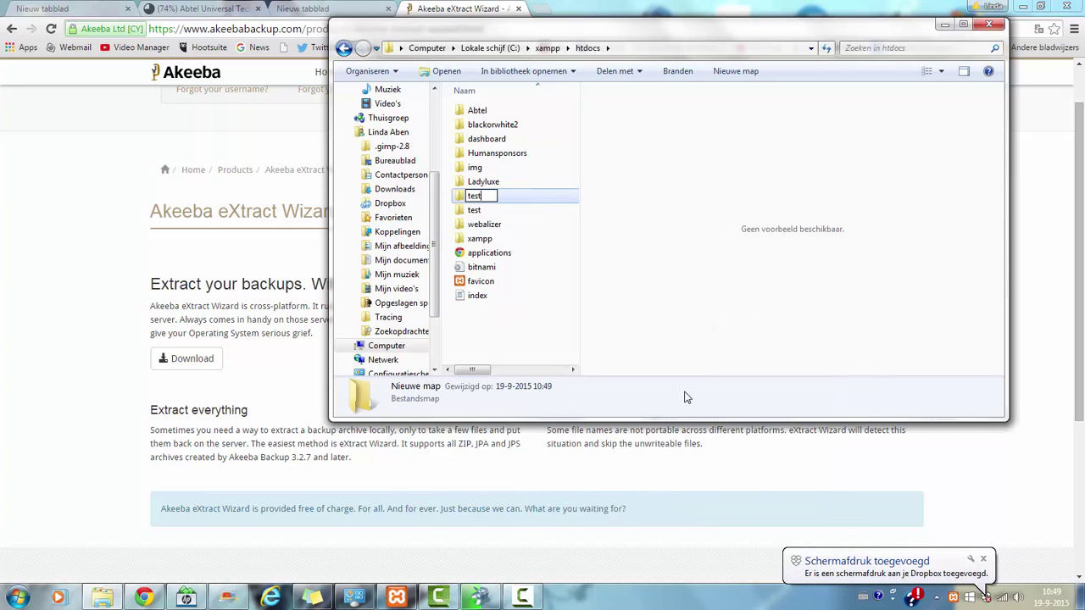
{"action": "key", "text": "Return"}
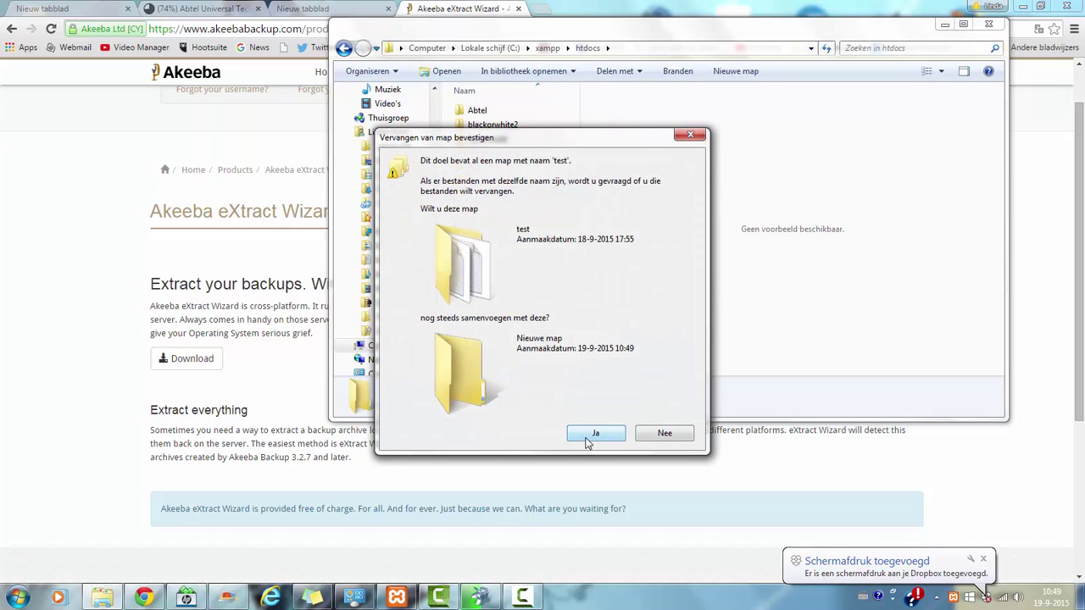
{"action": "left_click", "coordinate": [665, 433]}
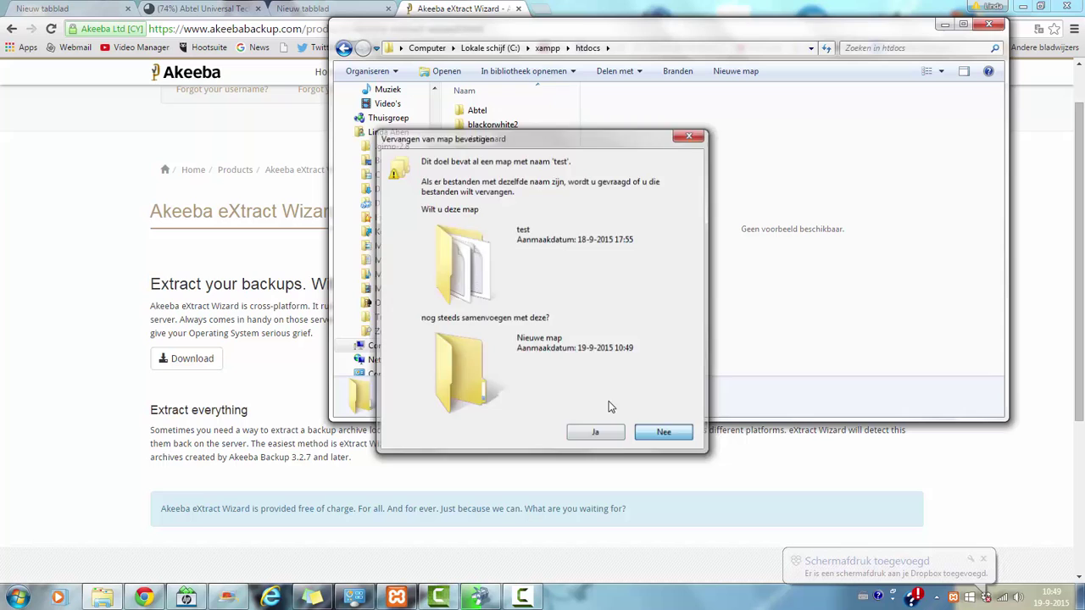
Step: Delete both files in the existing test folder, including index, to the Recycle Bin
{"action": "right_click", "coordinate": [497, 195]}
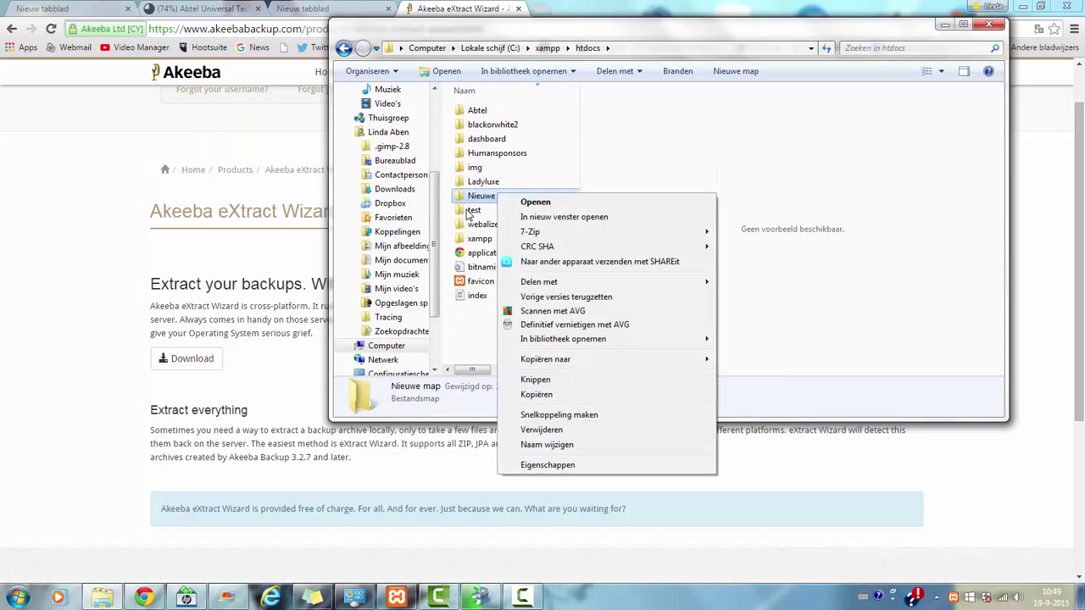
{"action": "left_click", "coordinate": [473, 209]}
{"action": "double_click", "coordinate": [474, 209]}
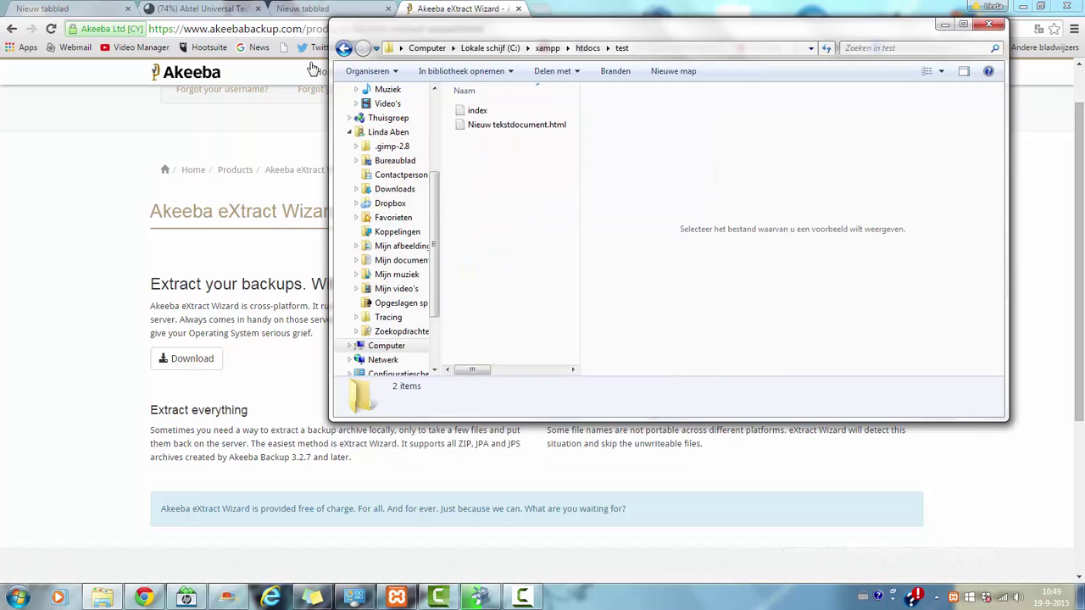
{"action": "left_click", "coordinate": [476, 123]}
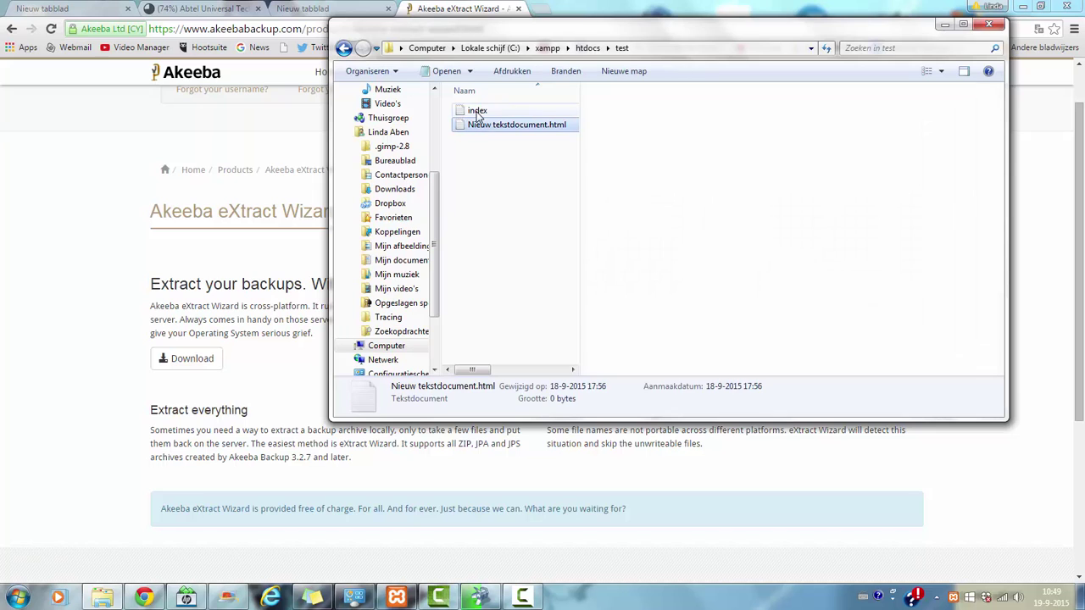
{"action": "left_click", "coordinate": [477, 110], "text": "ctrl"}
{"action": "key", "text": "Delete"}
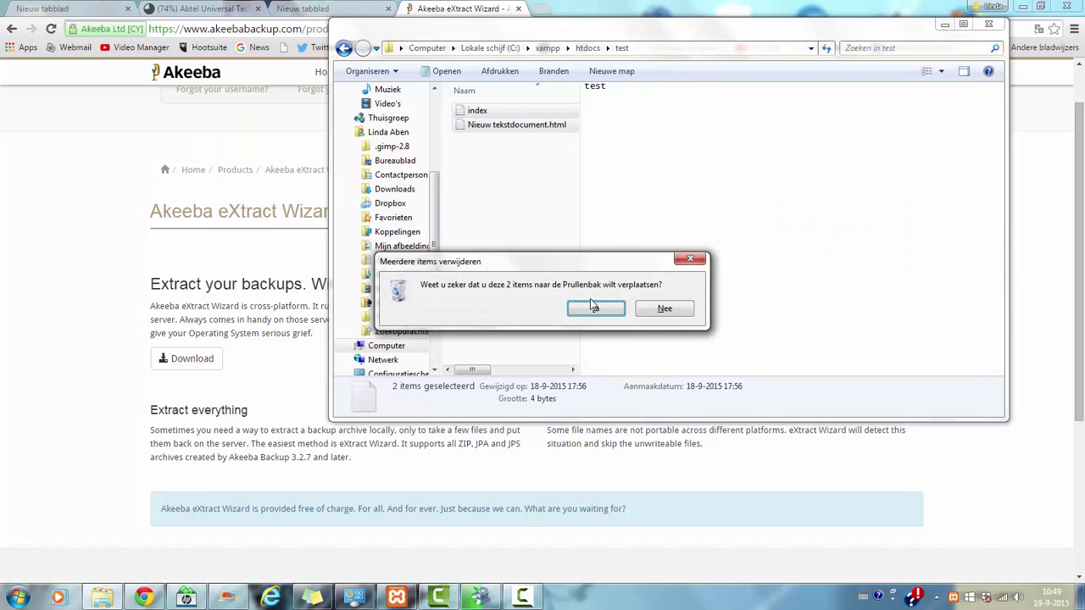
{"action": "left_click", "coordinate": [595, 306]}
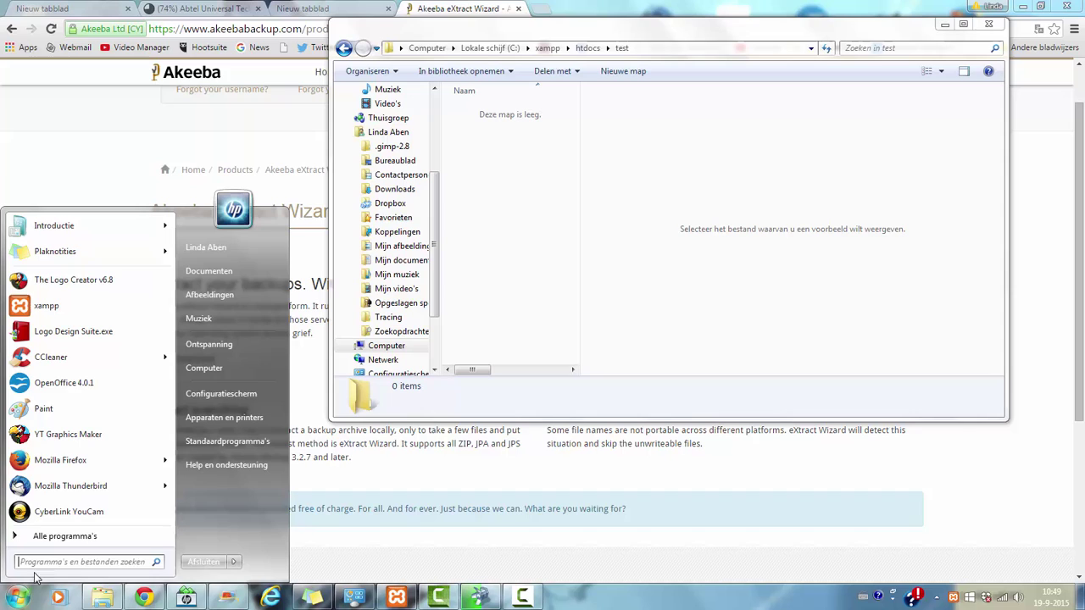
Step: Launch Akeeba eXtract Wizard via a Start menu search for 'akee'
{"action": "left_click", "coordinate": [81, 561]}
{"action": "type", "text": "ak"}
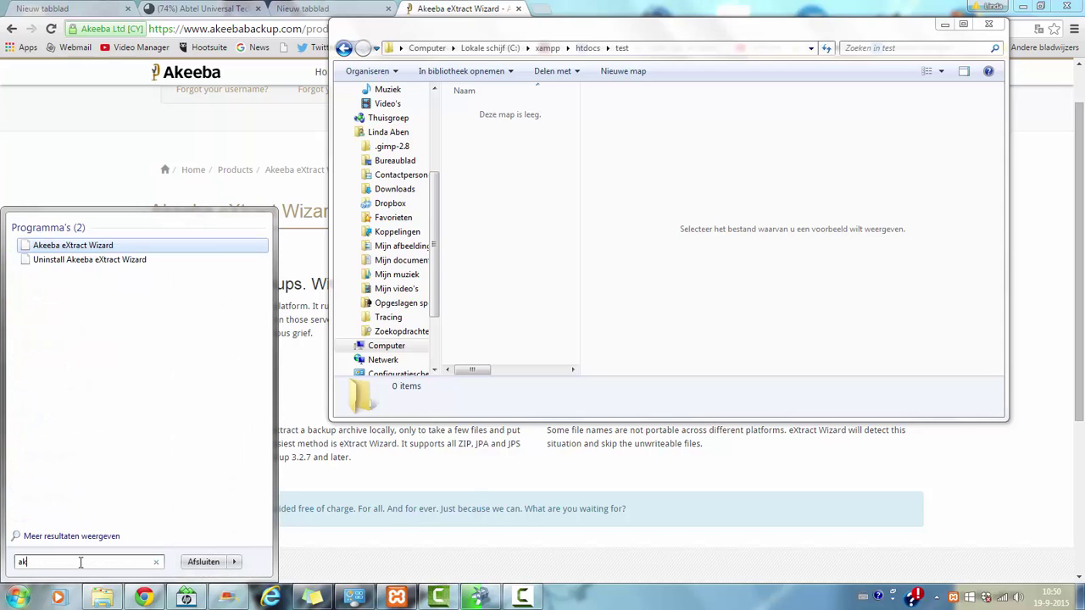
{"action": "type", "text": "ee"}
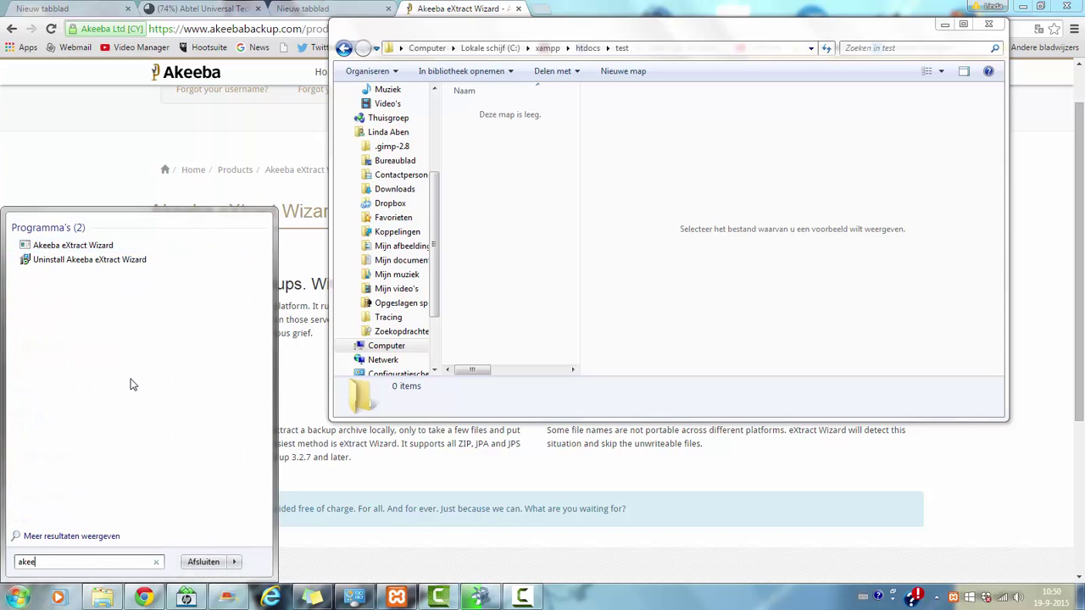
{"action": "left_click", "coordinate": [96, 246]}
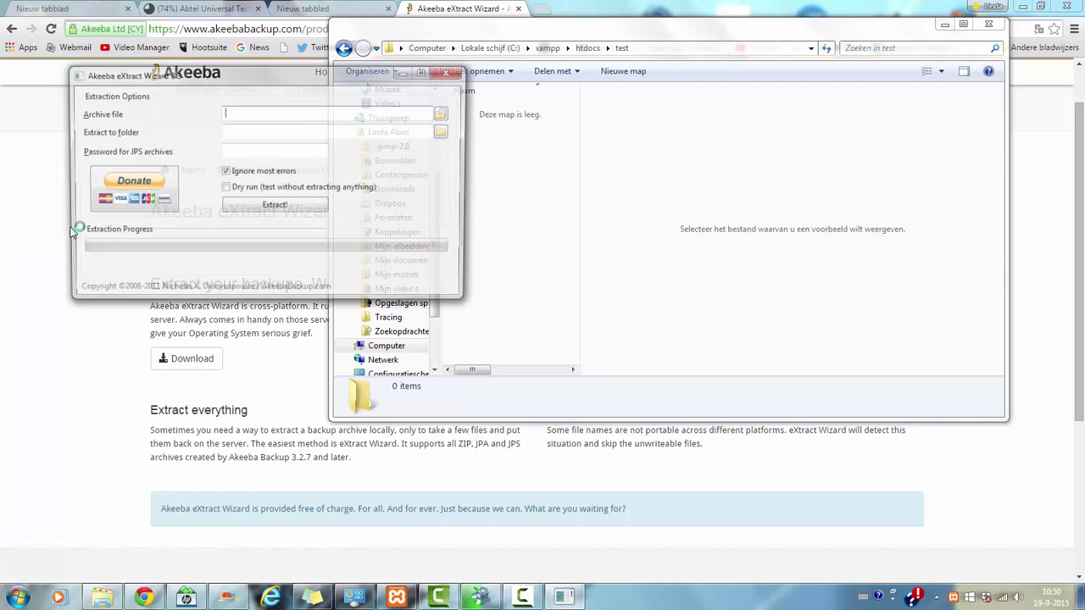
Step: Choose site-localhost-20150909-172839.jpa as the archive file to extract
{"action": "left_click", "coordinate": [444, 113]}
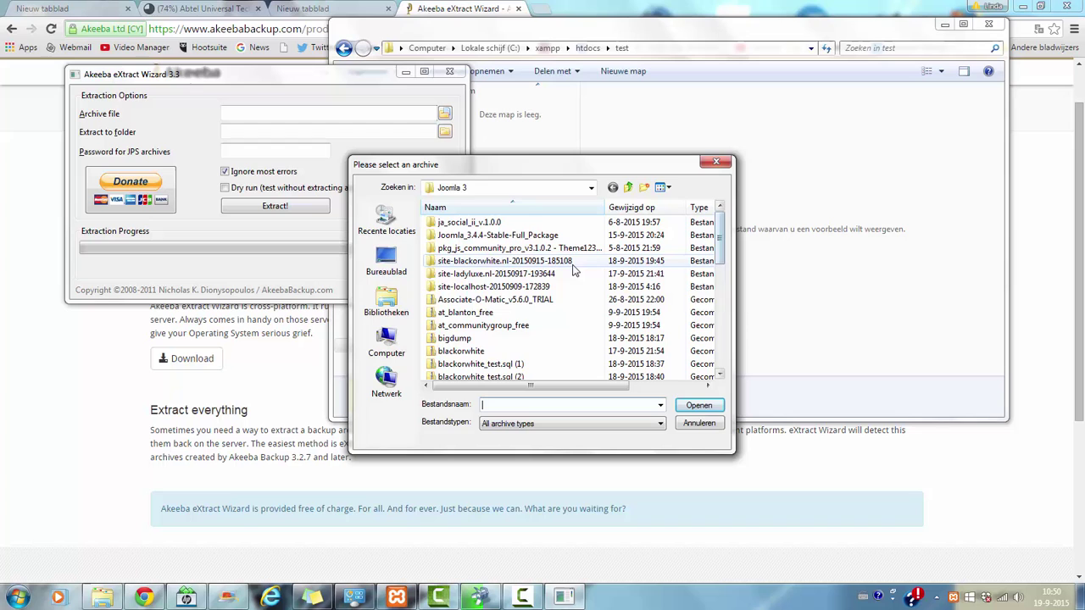
{"action": "left_click_drag", "start_coordinate": [717, 233], "coordinate": [725, 335]}
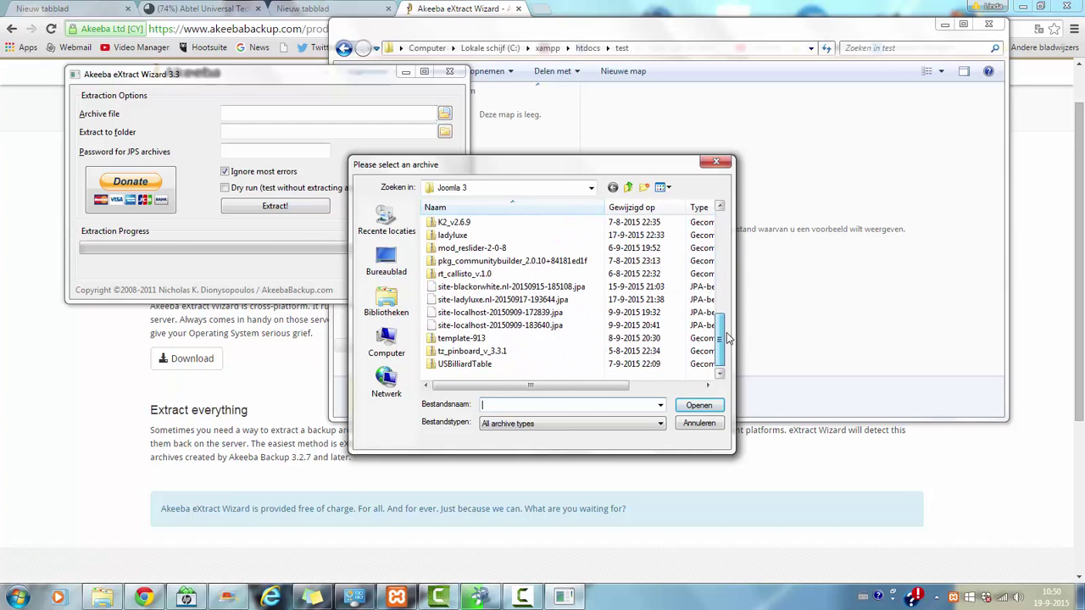
{"action": "left_click", "coordinate": [563, 313]}
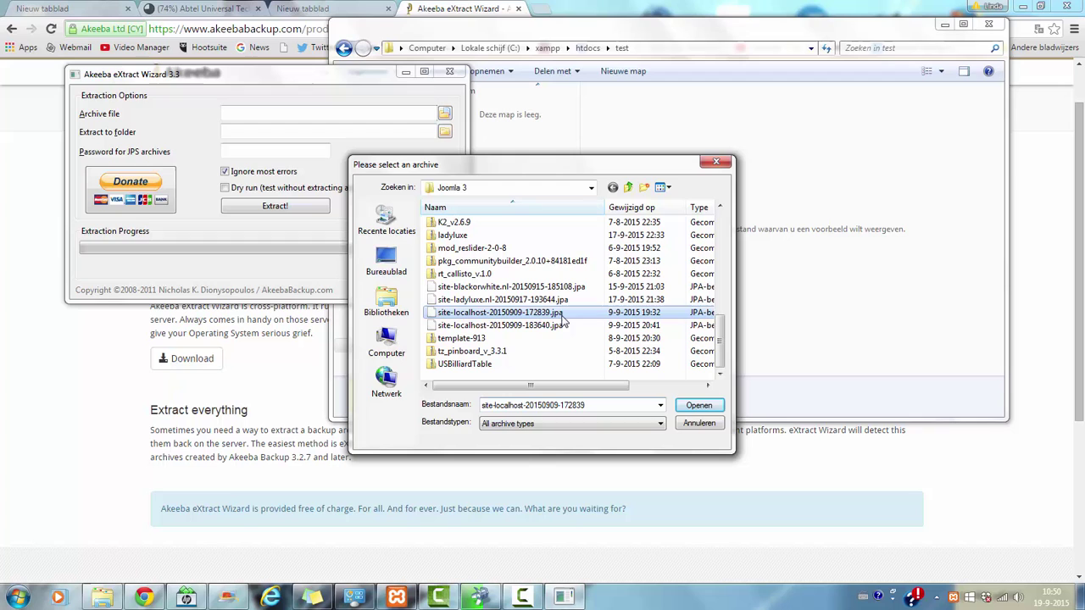
{"action": "left_click", "coordinate": [699, 405]}
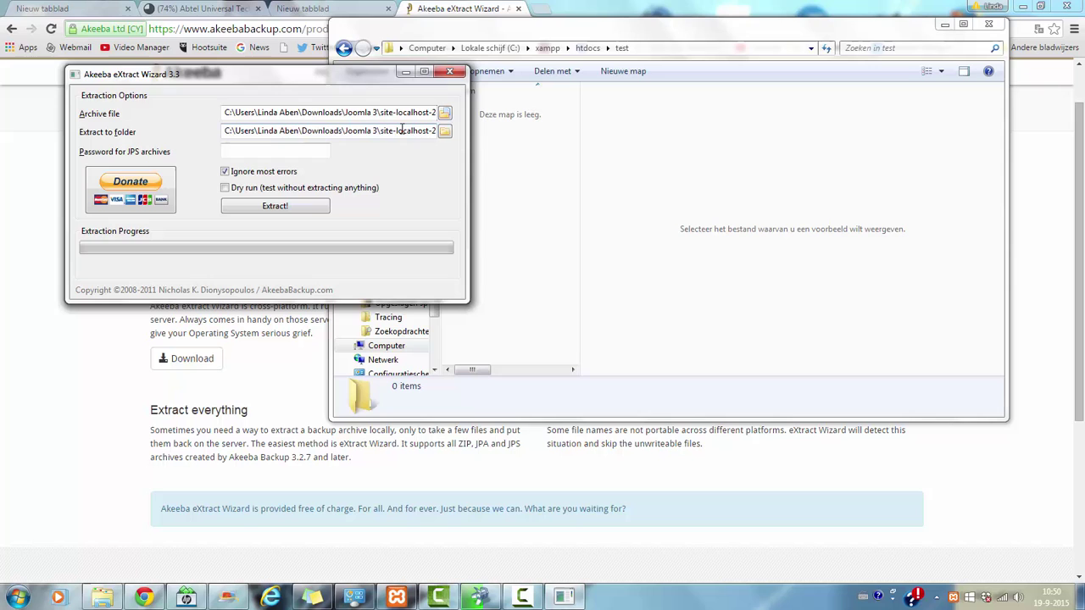
Step: In the extract-to folder picker, expand Computer down to the C: drive
{"action": "left_click", "coordinate": [445, 133]}
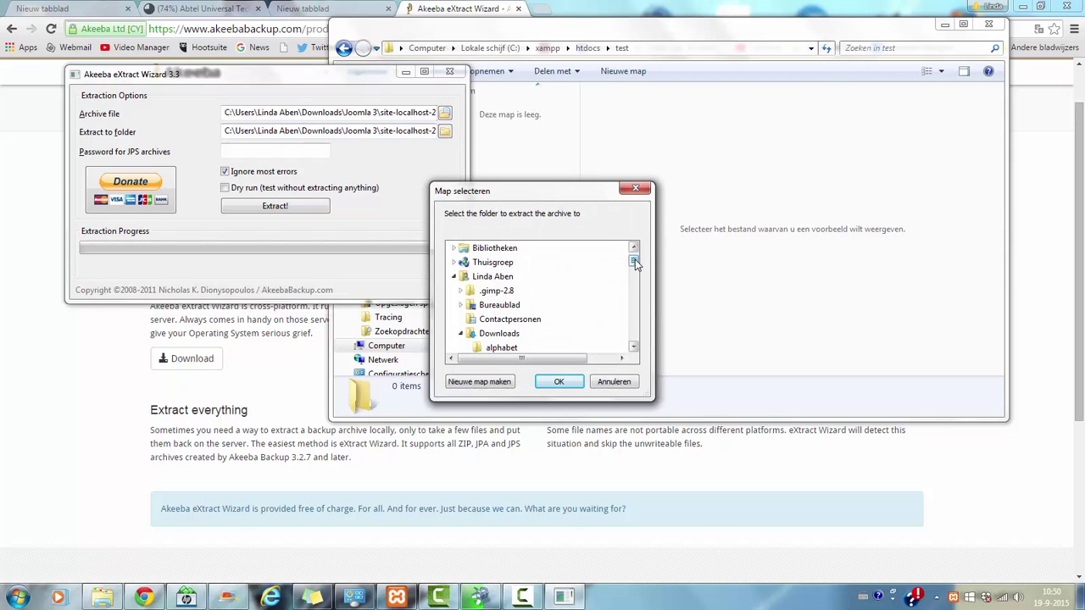
{"action": "scroll", "coordinate": [635, 266], "scroll_direction": "down", "scroll_amount": 1}
{"action": "scroll", "coordinate": [634, 261], "scroll_direction": "up", "scroll_amount": 2}
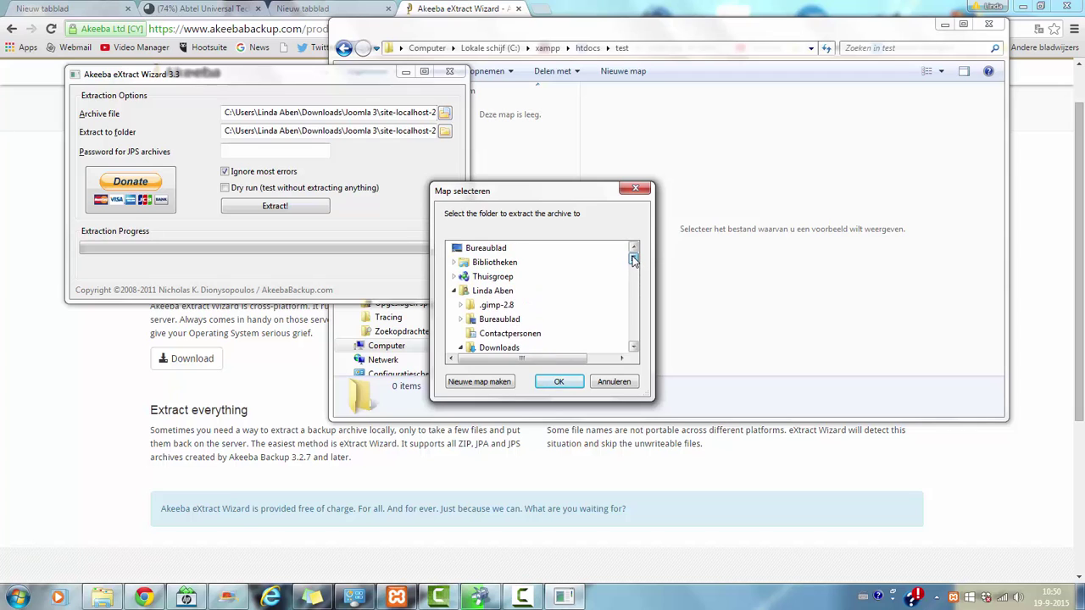
{"action": "scroll", "coordinate": [633, 261], "scroll_direction": "down", "scroll_amount": 2}
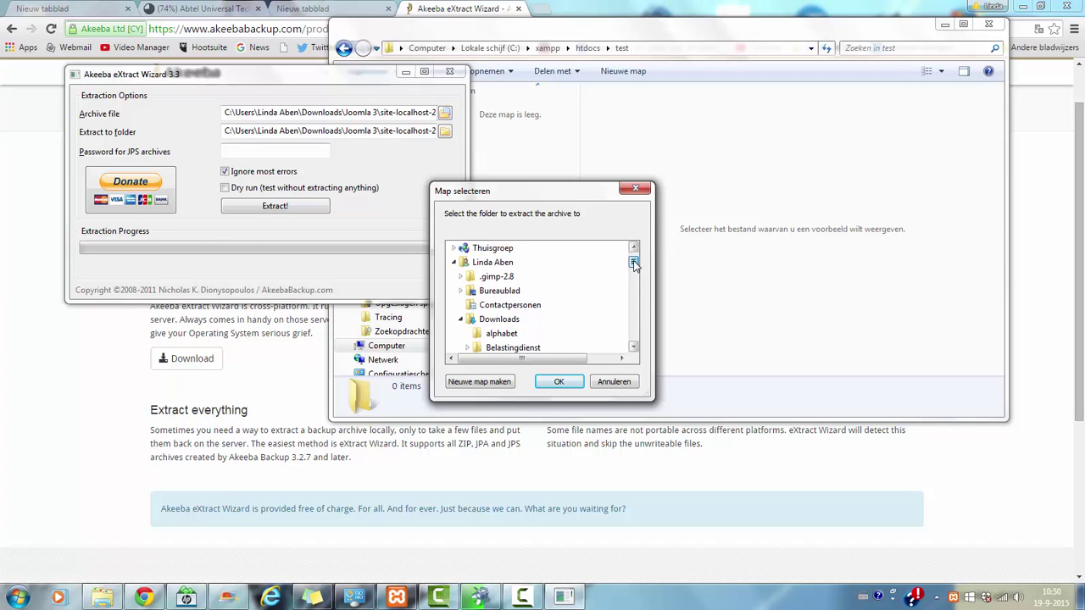
{"action": "scroll", "coordinate": [632, 256], "scroll_direction": "up", "scroll_amount": 2}
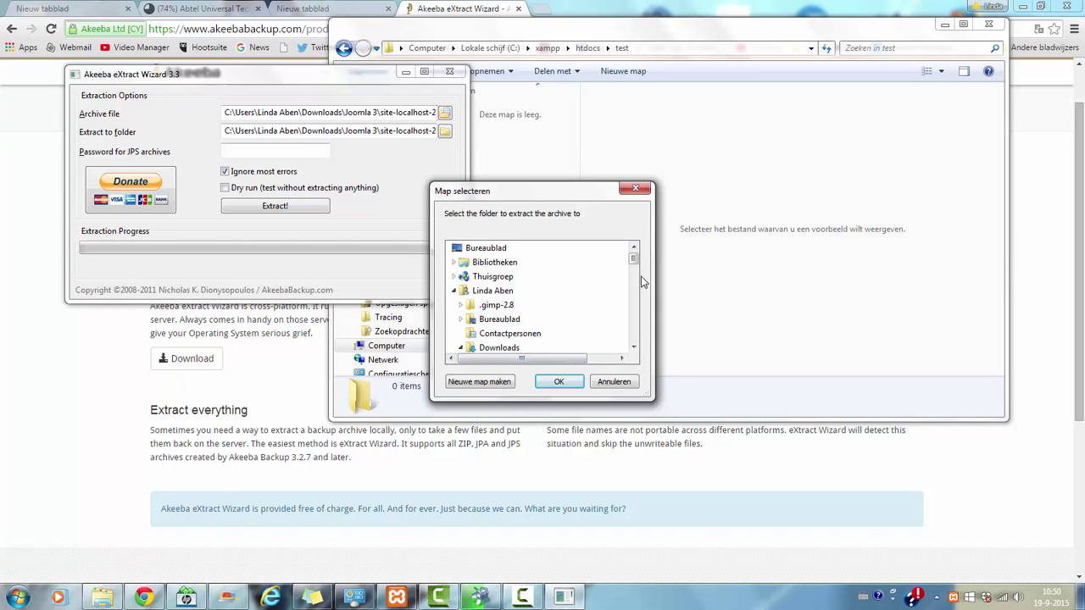
{"action": "mouse_move", "coordinate": [634, 260]}
{"action": "left_mouse_down"}
{"action": "mouse_move", "coordinate": [629, 305]}
{"action": "mouse_move", "coordinate": [643, 344]}
{"action": "mouse_move", "coordinate": [625, 266]}
{"action": "mouse_move", "coordinate": [650, 356]}
{"action": "left_mouse_up"}
{"action": "left_click", "coordinate": [491, 276]}
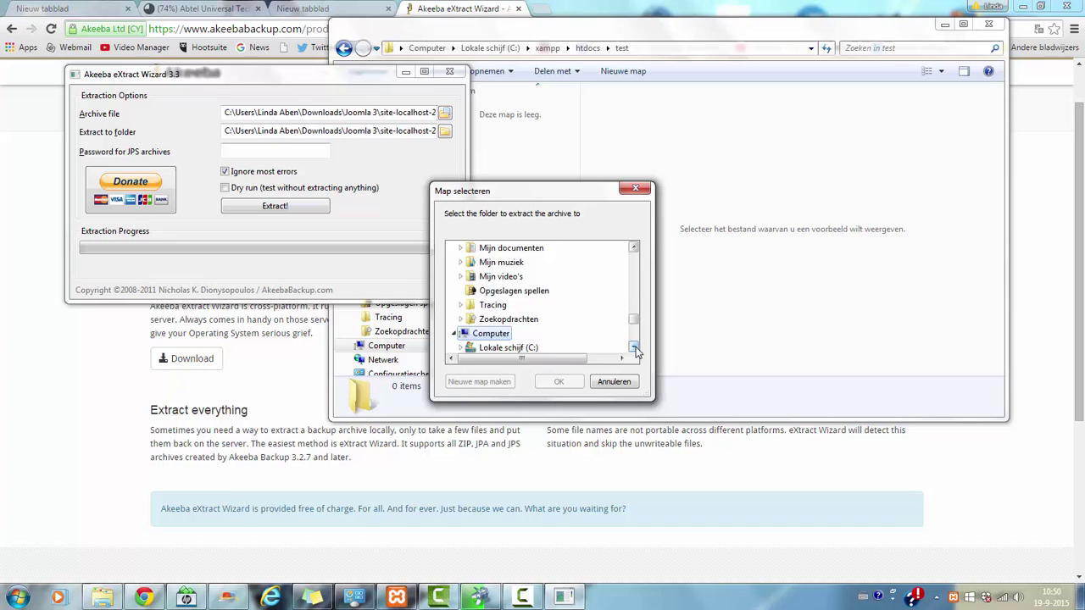
{"action": "scroll", "coordinate": [633, 347], "scroll_direction": "down", "scroll_amount": 1}
{"action": "left_click", "coordinate": [458, 307]}
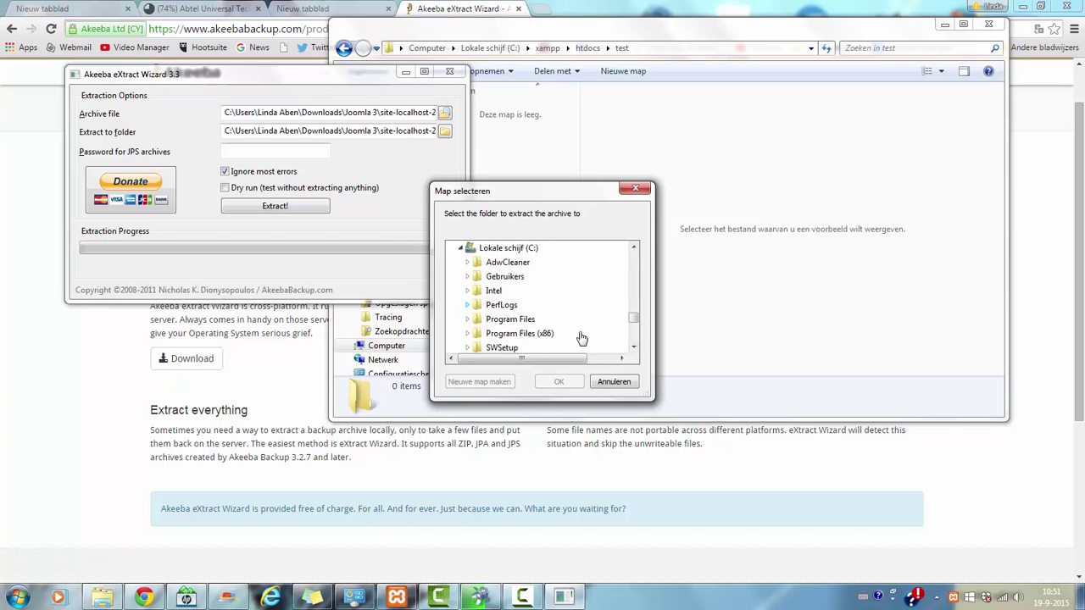
Step: Select xampp > htdocs > test and confirm it as the extraction folder
{"action": "left_click", "coordinate": [634, 348]}
{"action": "left_click", "coordinate": [634, 347]}
{"action": "left_click", "coordinate": [633, 348]}
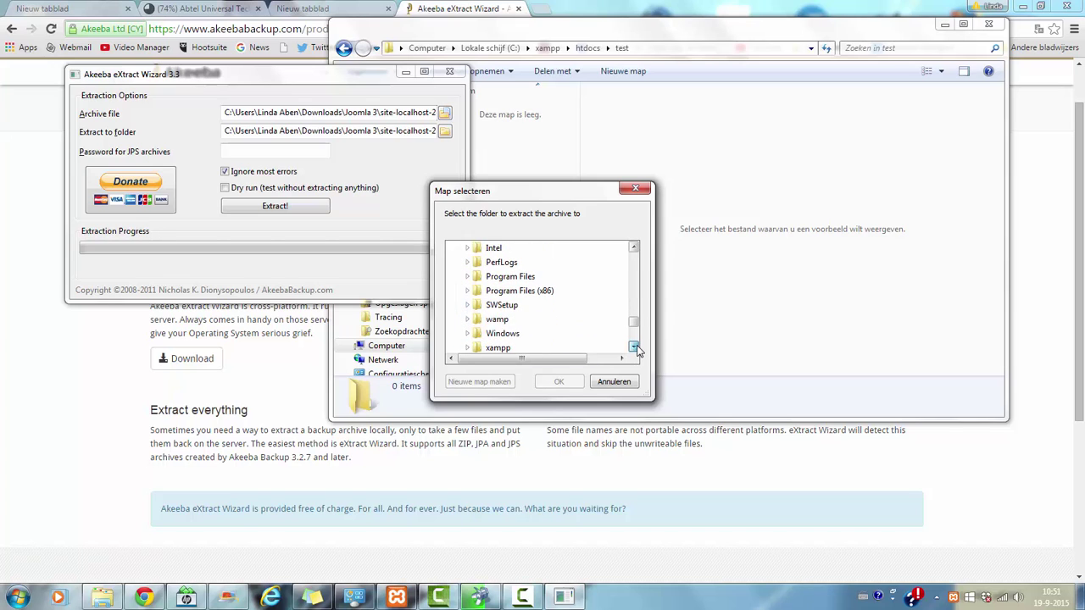
{"action": "left_click", "coordinate": [634, 347]}
{"action": "left_click", "coordinate": [469, 334]}
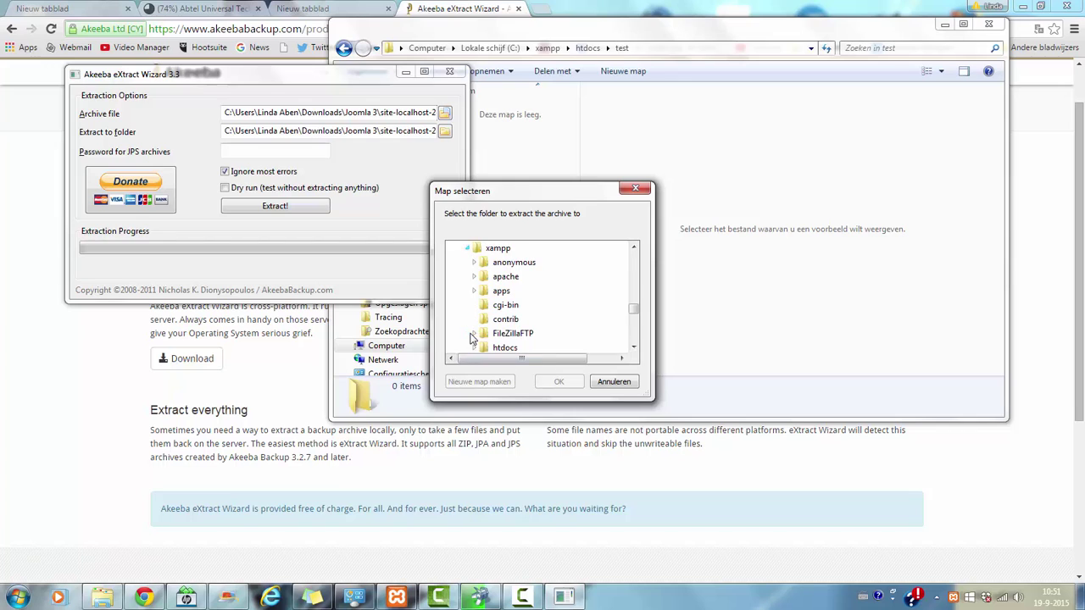
{"action": "left_click", "coordinate": [634, 347]}
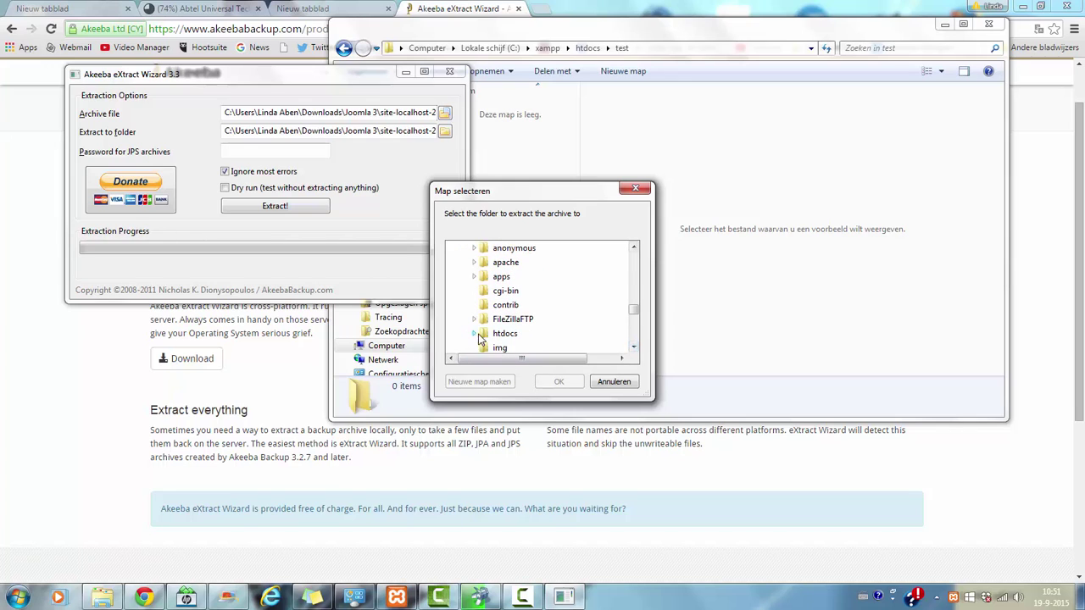
{"action": "left_click", "coordinate": [500, 334]}
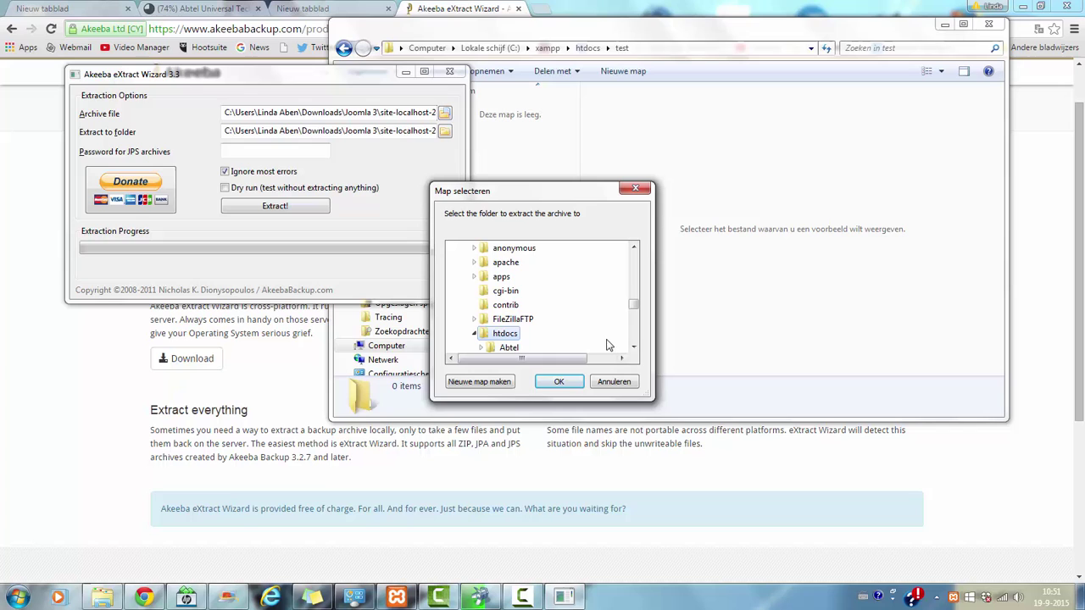
{"action": "left_click", "coordinate": [634, 348]}
{"action": "left_click", "coordinate": [634, 347]}
{"action": "left_click", "coordinate": [633, 347]}
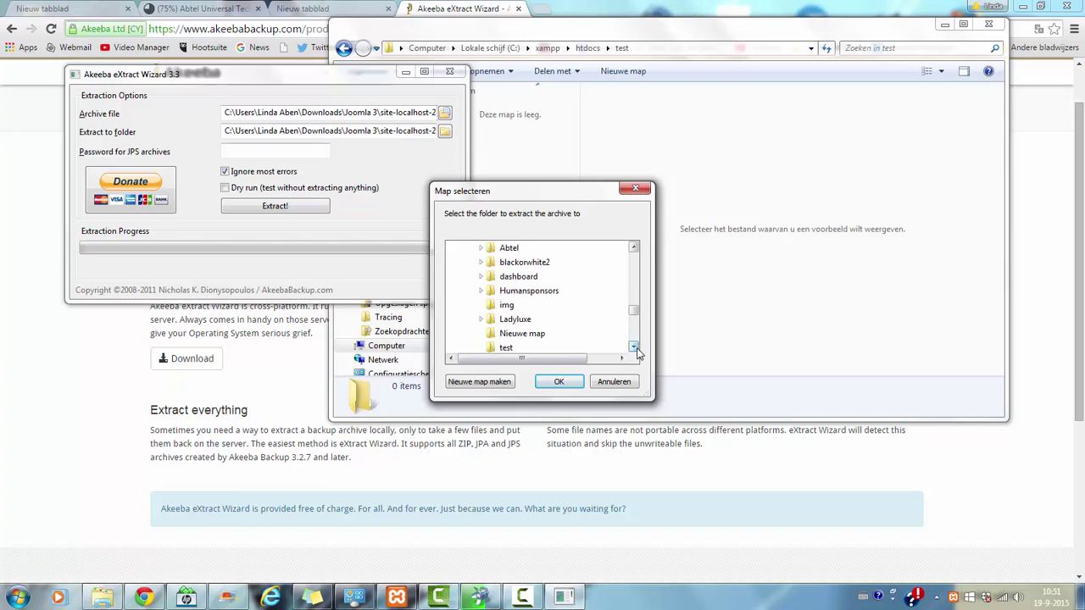
{"action": "left_click", "coordinate": [633, 348]}
{"action": "left_click", "coordinate": [633, 347]}
{"action": "left_click", "coordinate": [517, 319]}
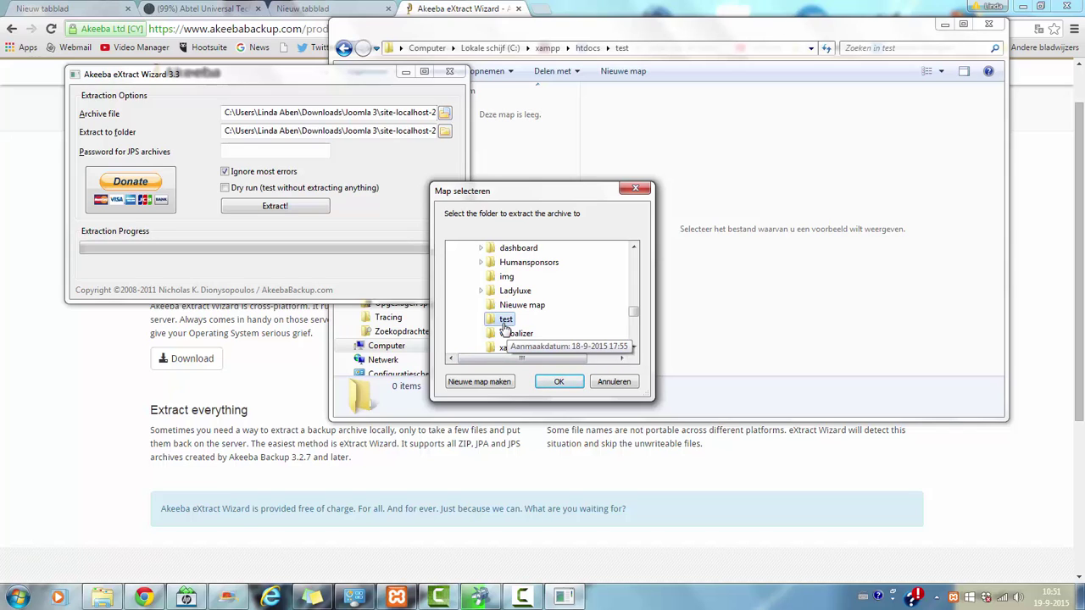
{"action": "left_click", "coordinate": [561, 383]}
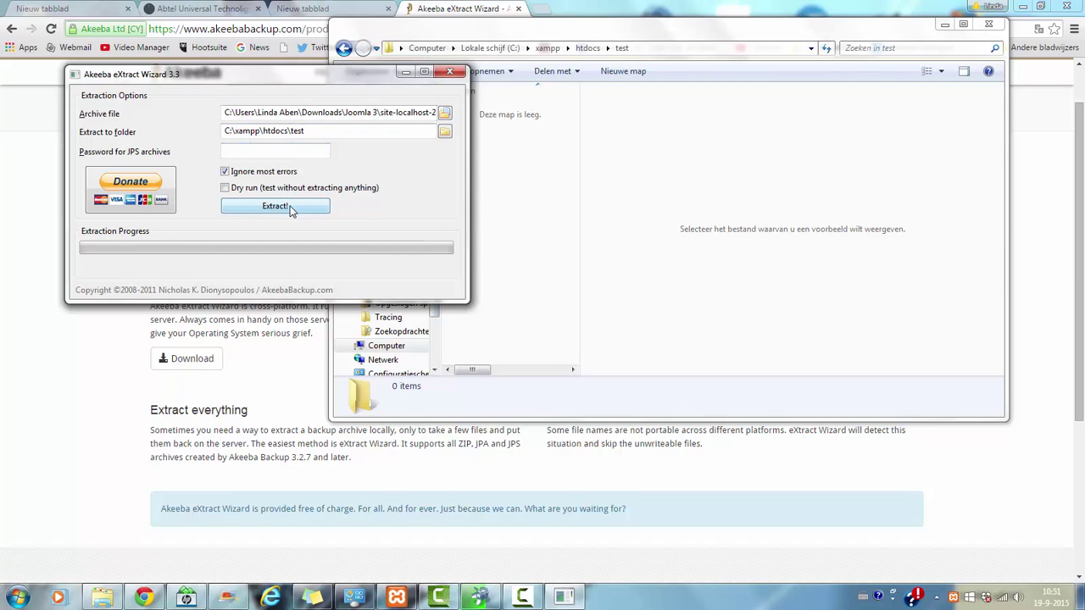
Step: Launch extraction of the .jpa archive into C:\xampp\htdocs\test
{"action": "left_click", "coordinate": [291, 209]}
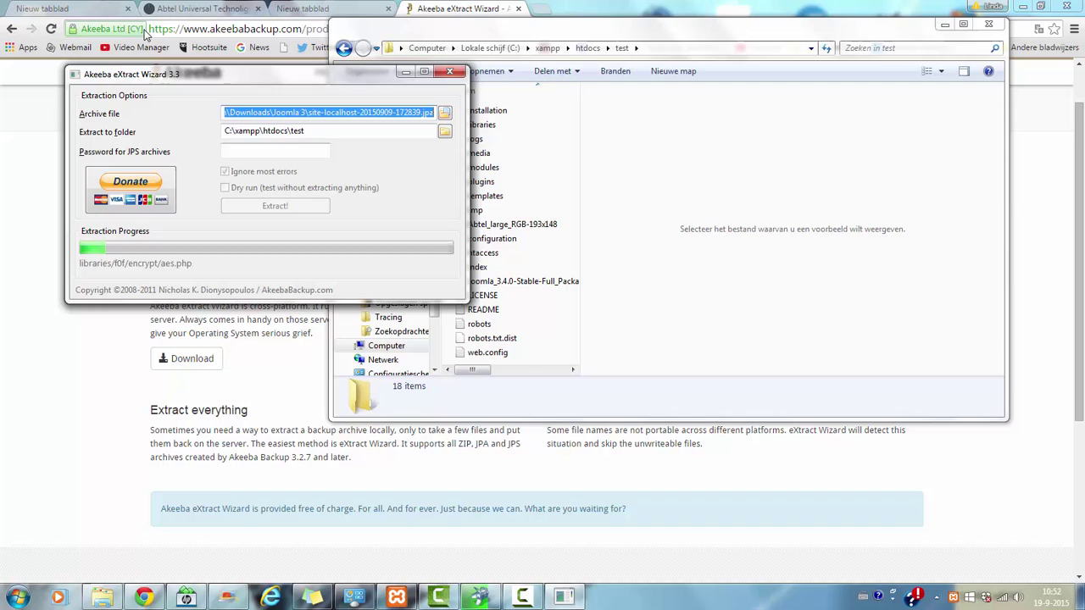
Step: Open Manage Backups from the Abtel backup-completed page and allow the site's notifications
{"action": "left_click", "coordinate": [204, 8]}
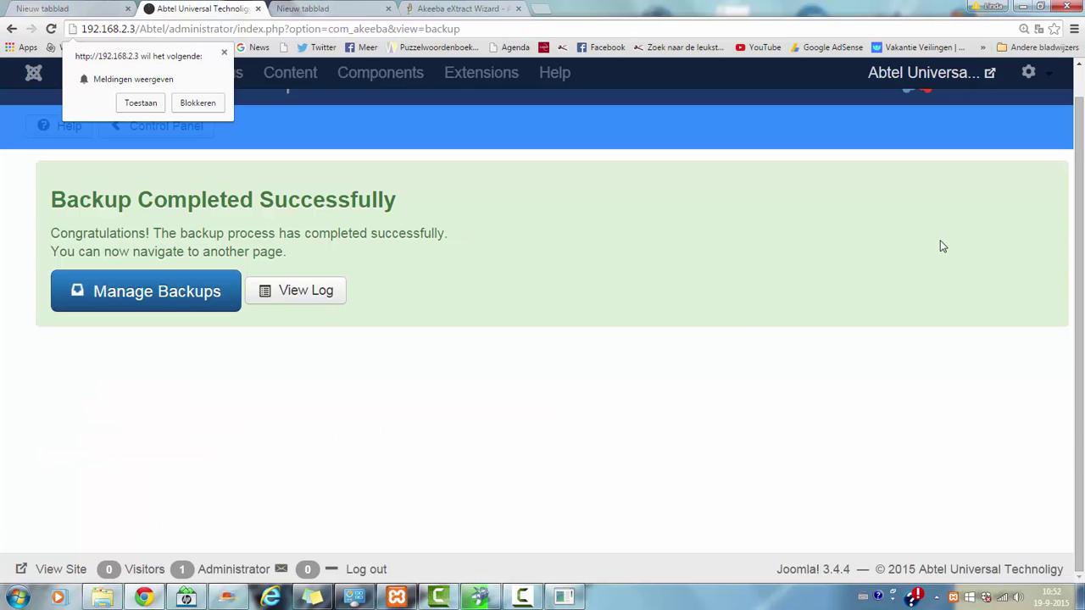
{"action": "left_click", "coordinate": [168, 305]}
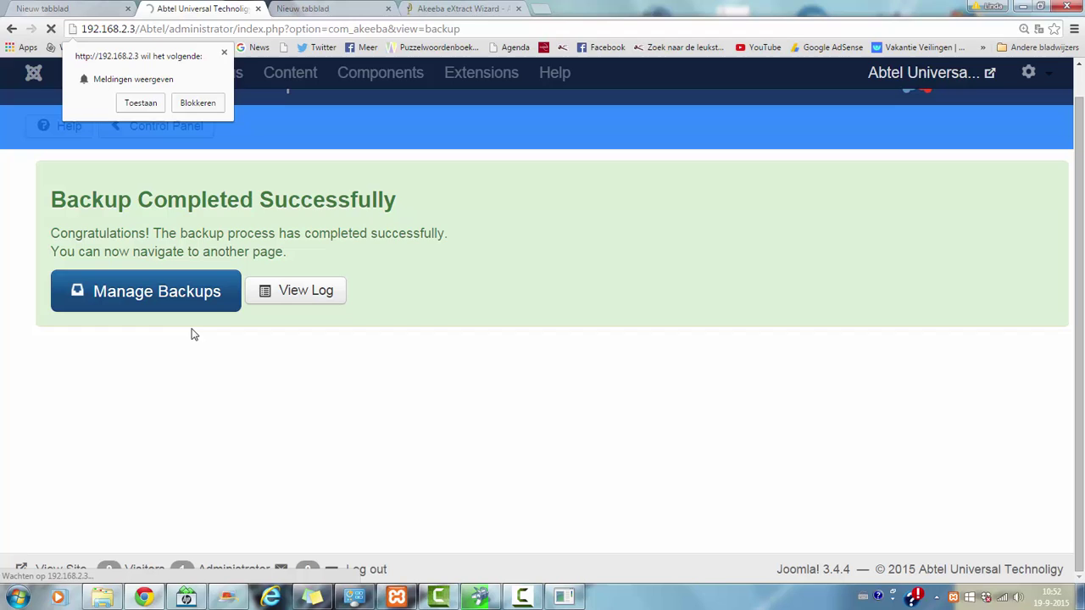
{"action": "left_click", "coordinate": [140, 103]}
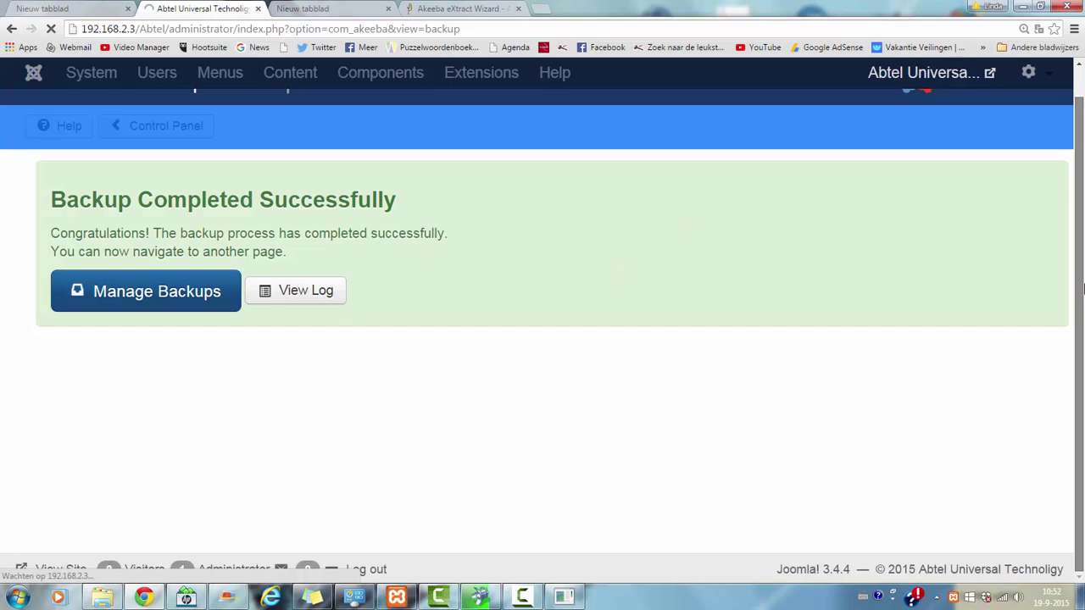
{"action": "scroll", "coordinate": [937, 246], "scroll_direction": "up", "scroll_amount": 1}
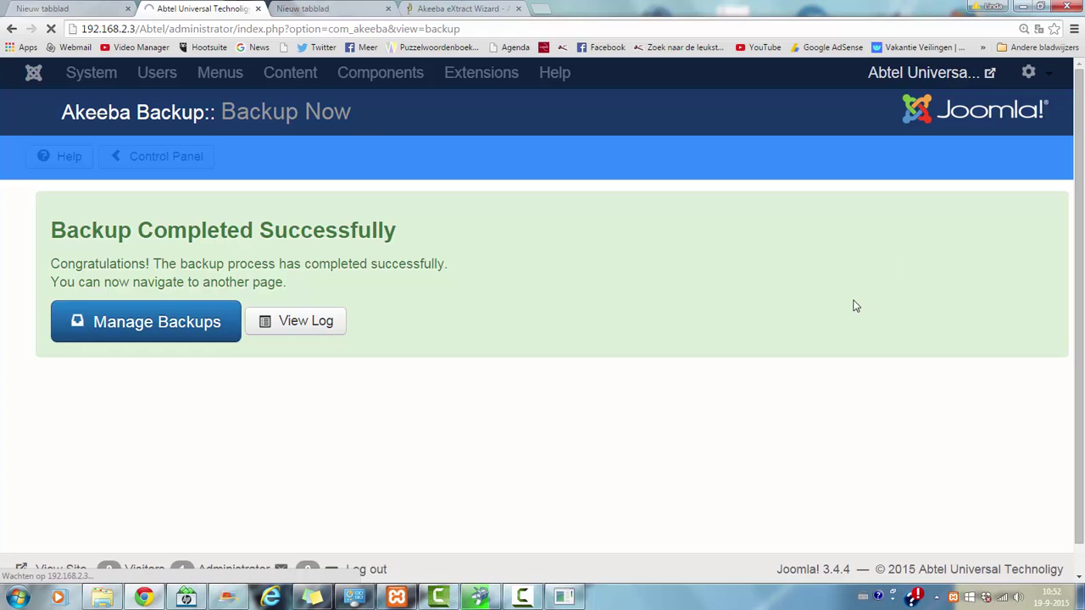
{"action": "scroll", "coordinate": [1076, 339], "scroll_direction": "down", "scroll_amount": 1}
{"action": "scroll", "coordinate": [1055, 444], "scroll_direction": "up", "scroll_amount": 1}
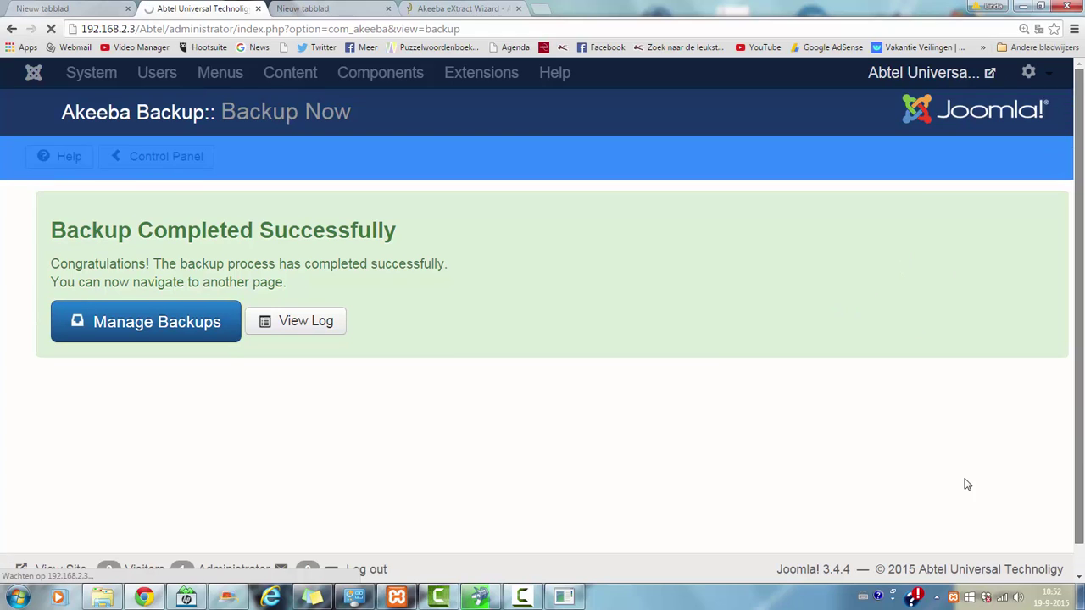
{"action": "scroll", "coordinate": [1081, 363], "scroll_direction": "down", "scroll_amount": 1}
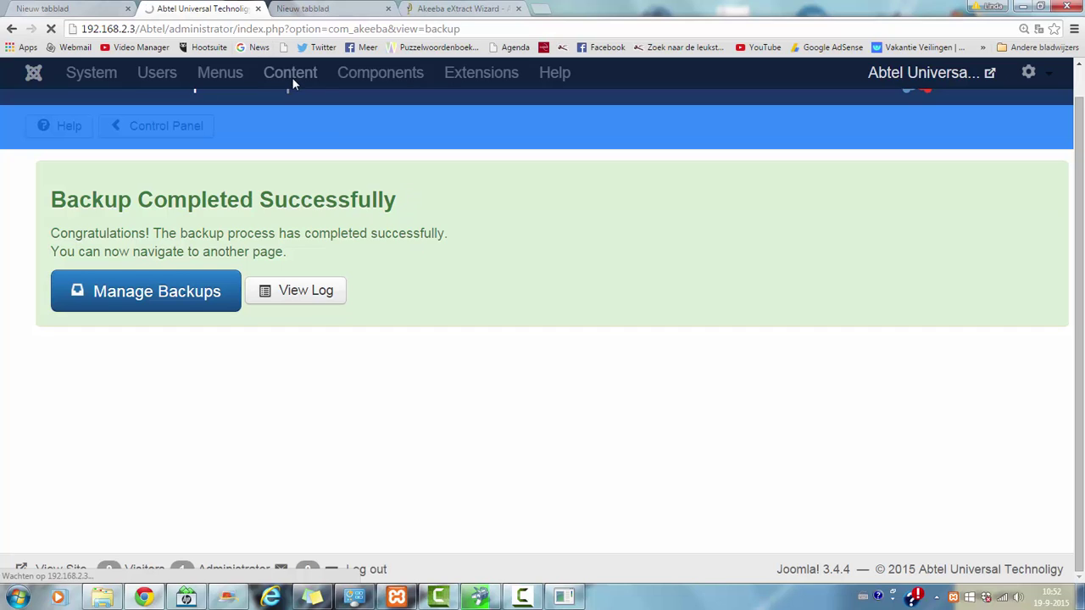
{"action": "left_click_drag", "start_coordinate": [1080, 398], "coordinate": [1083, 222]}
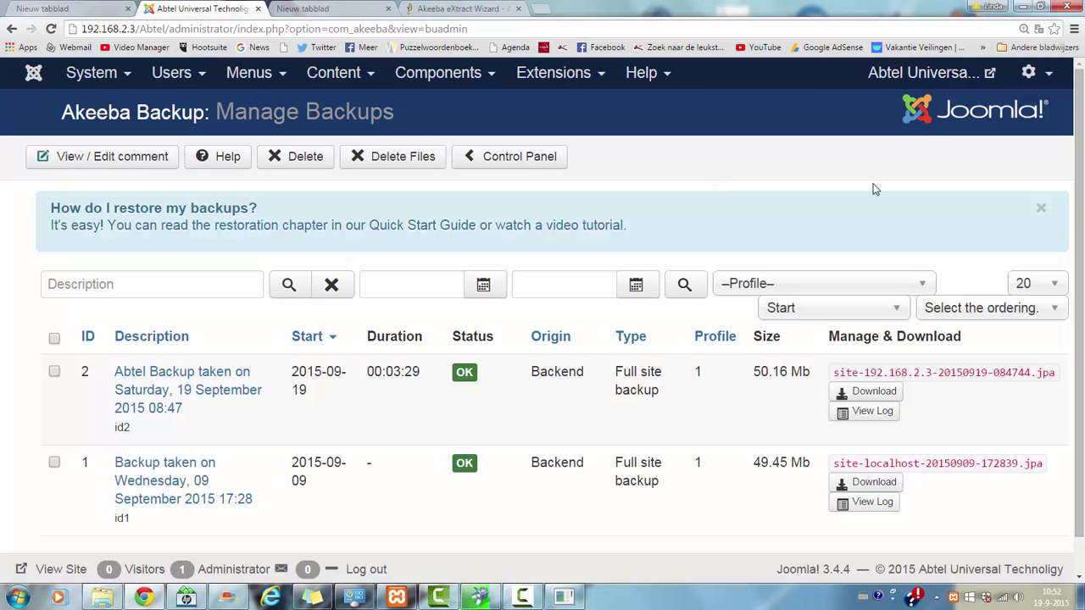
Step: Download backup ID 2's archive site-192.168.2.3-20150919-084744.jpa, confirming past the warning
{"action": "left_click_drag", "start_coordinate": [1080, 227], "coordinate": [1083, 265]}
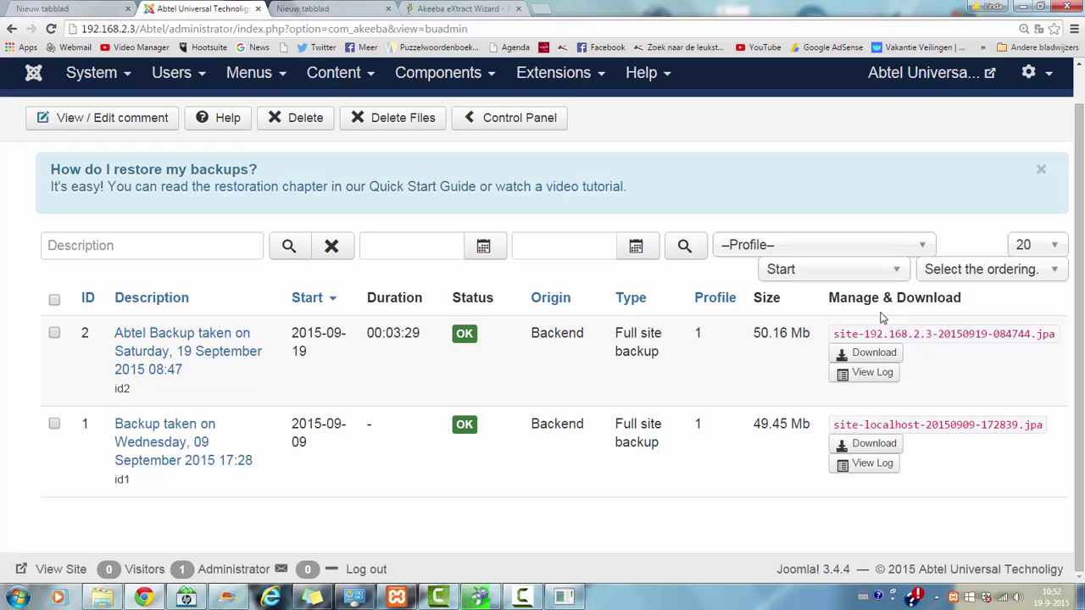
{"action": "left_click", "coordinate": [888, 356]}
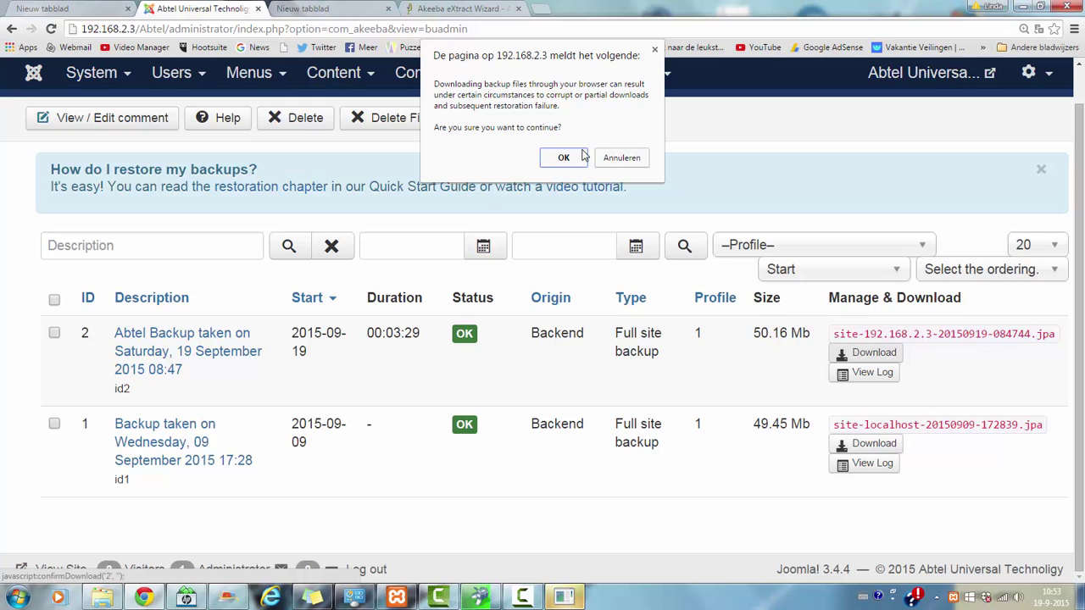
{"action": "left_click", "coordinate": [566, 159]}
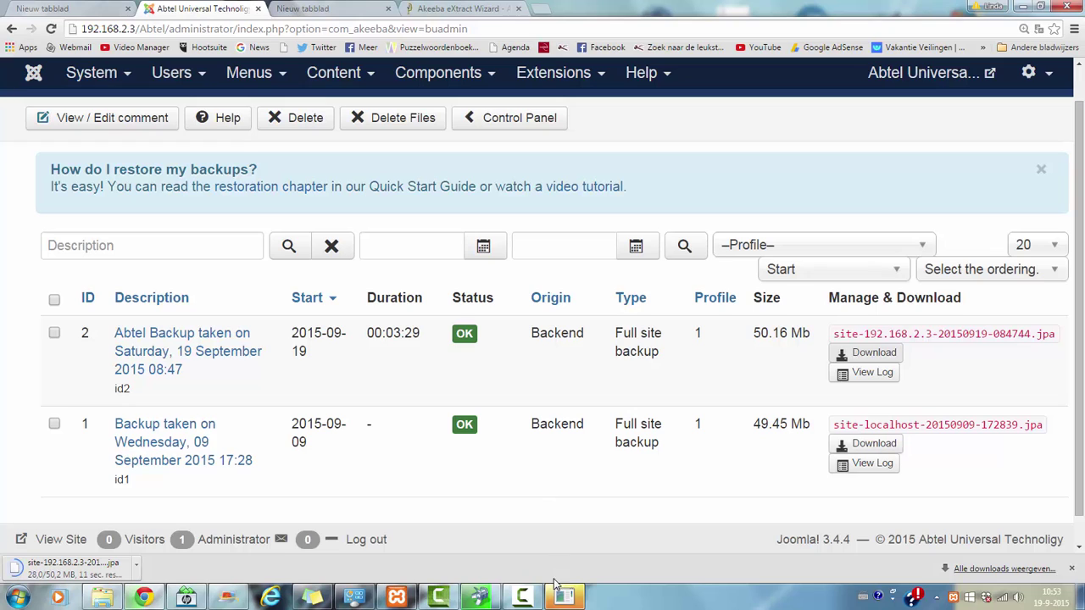
Step: Bring up the eXtract Wizard, dismiss its extraction-success message, and mark 'test' in the destination path
{"action": "left_click", "coordinate": [451, 8]}
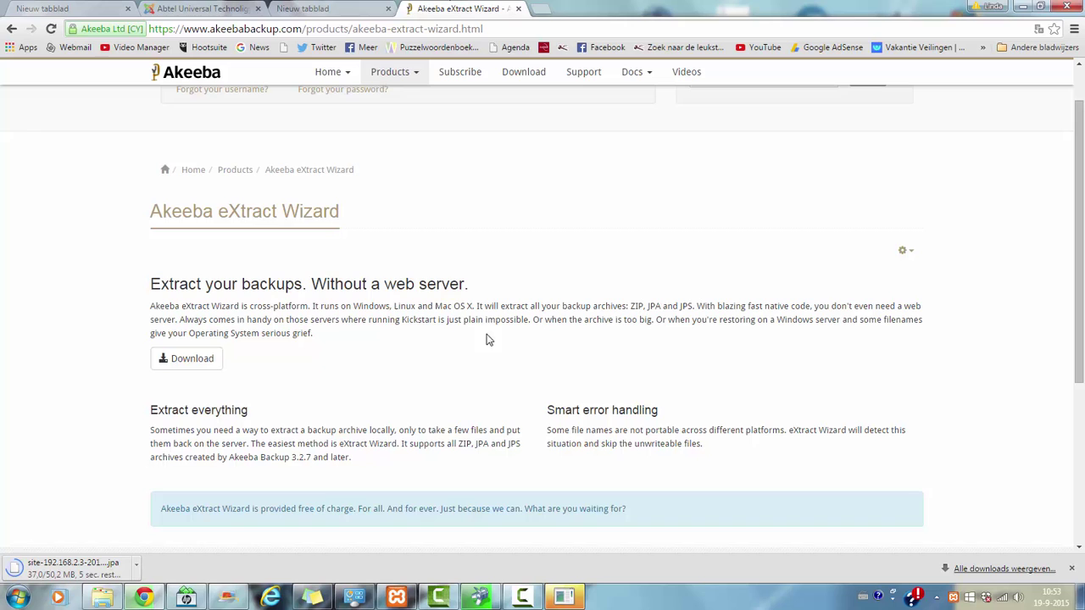
{"action": "left_click", "coordinate": [179, 7]}
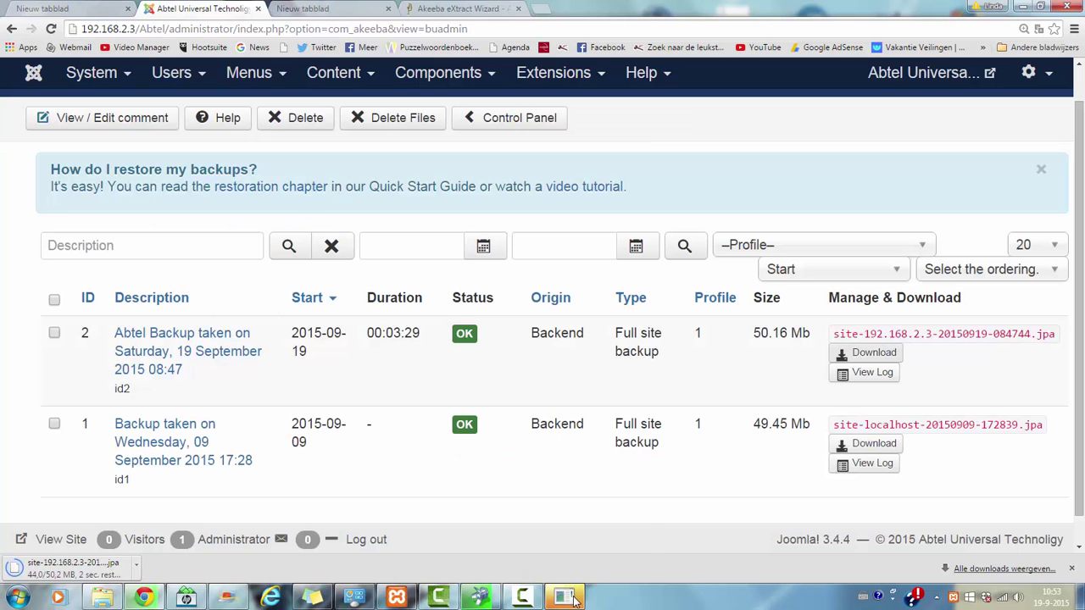
{"action": "mouse_move", "coordinate": [522, 597]}
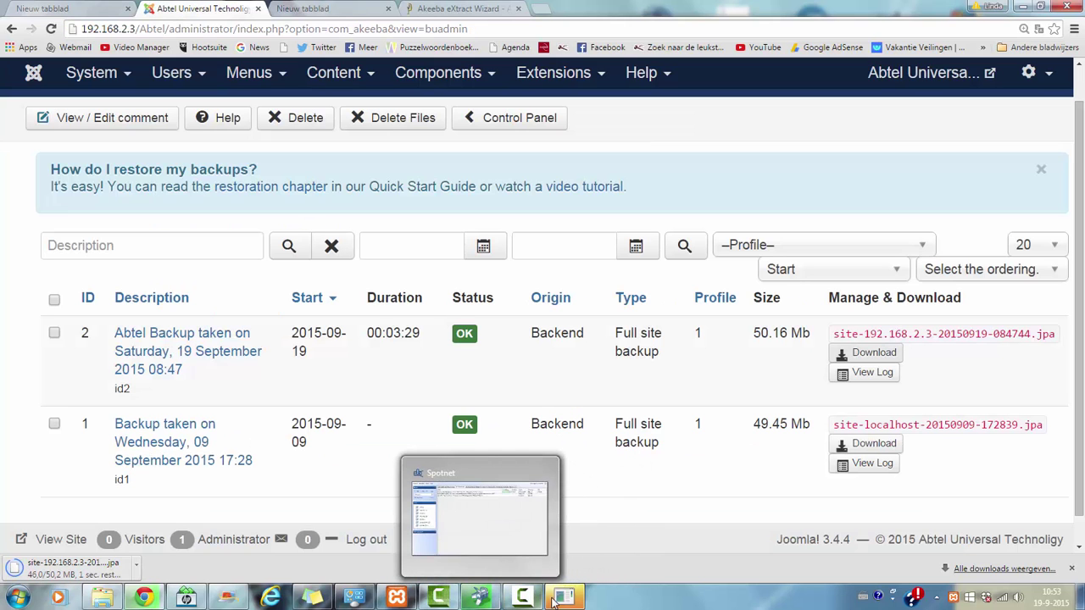
{"action": "mouse_move", "coordinate": [556, 604]}
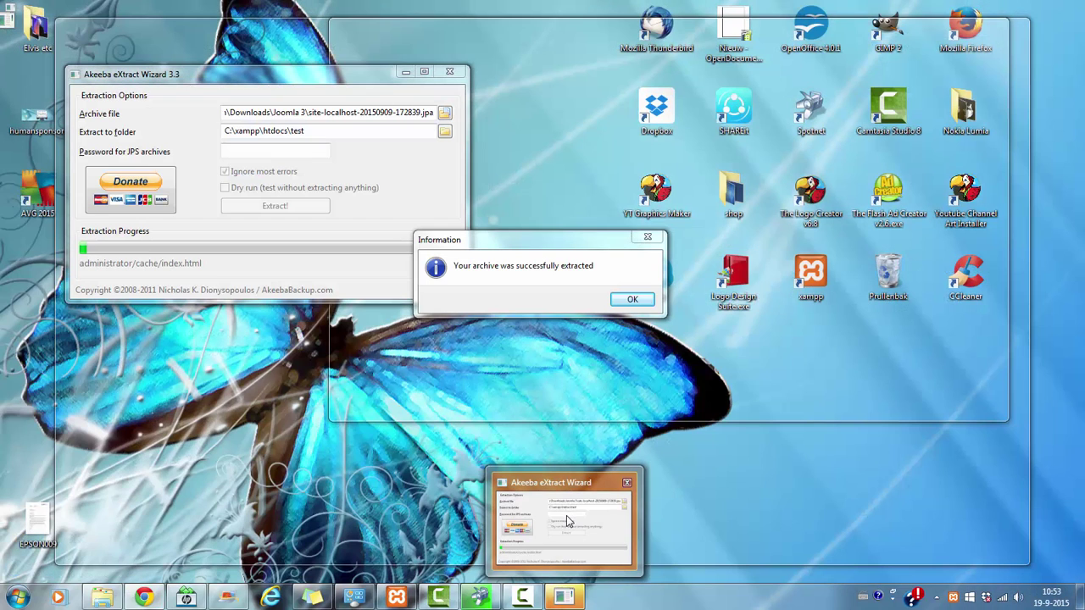
{"action": "left_click", "coordinate": [566, 515]}
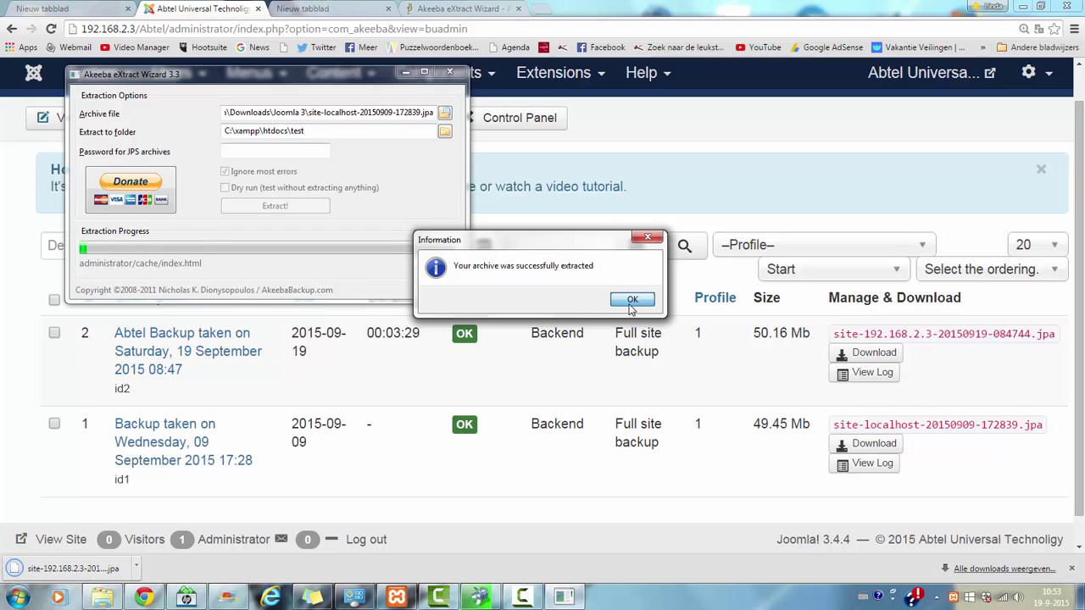
{"action": "left_click", "coordinate": [631, 300]}
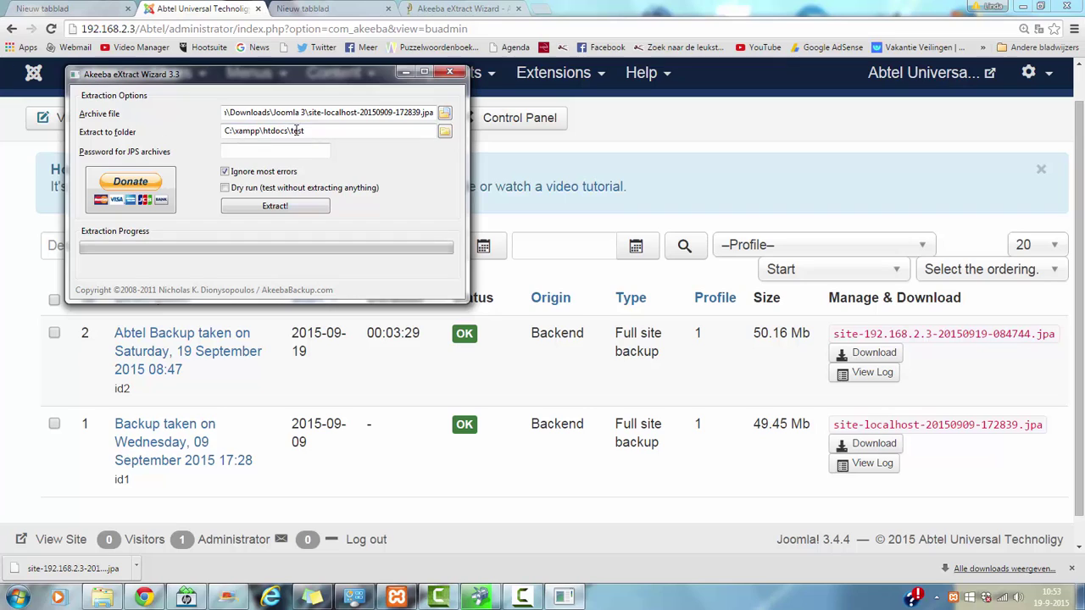
{"action": "left_click_drag", "start_coordinate": [306, 131], "coordinate": [289, 132]}
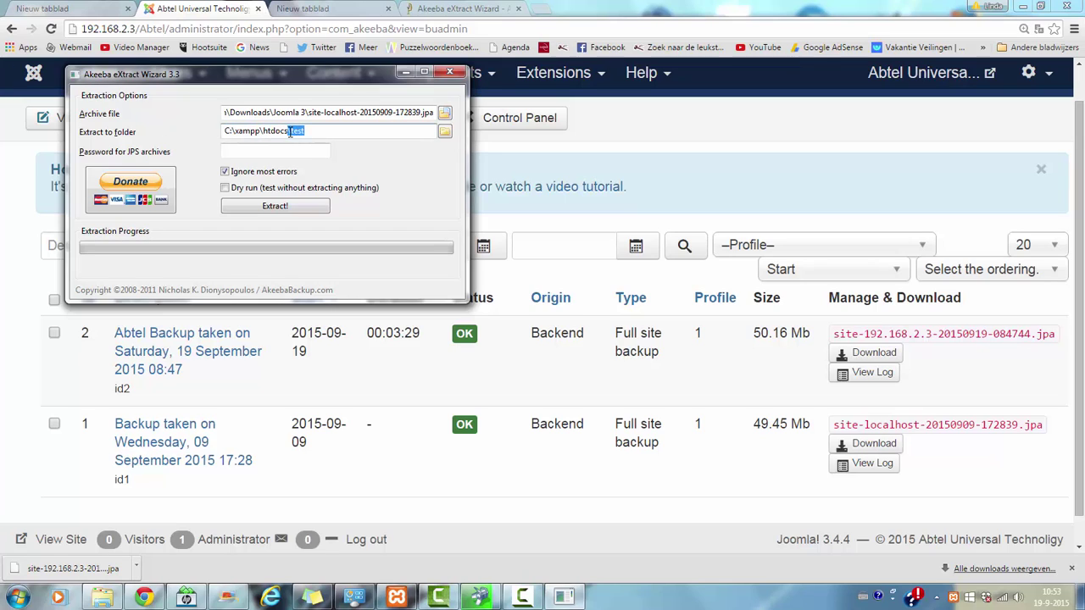
Step: Load the ANGIE installer at 192.168.2.3/test and review its pre-installation warnings
{"action": "left_click", "coordinate": [140, 29]}
{"action": "left_click", "coordinate": [140, 29]}
{"action": "left_click_drag", "start_coordinate": [140, 29], "coordinate": [577, 40]}
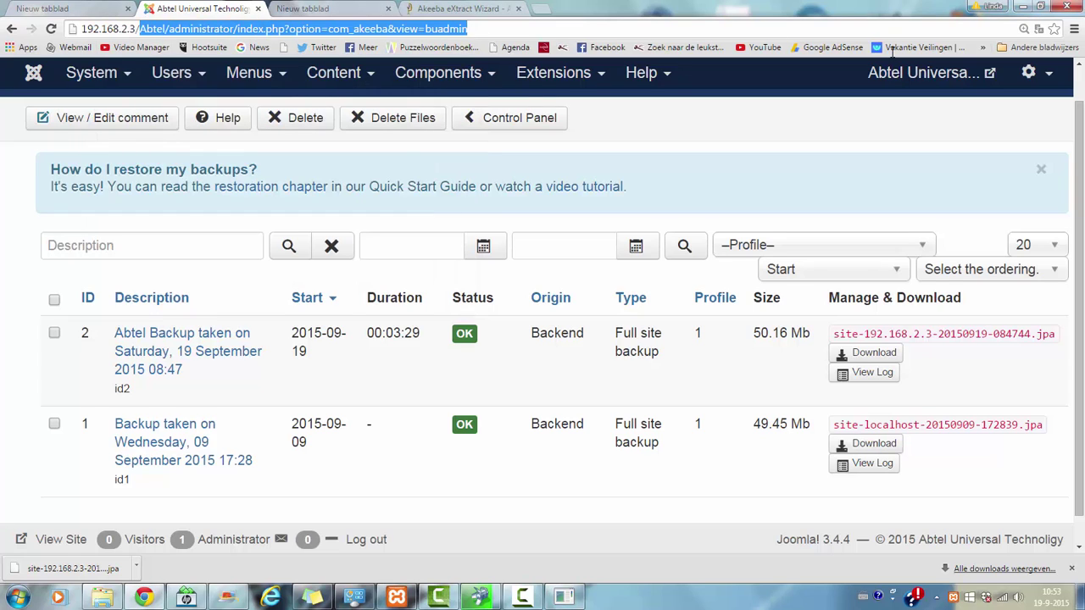
{"action": "key", "text": "BackSpace"}
{"action": "type", "text": "test"}
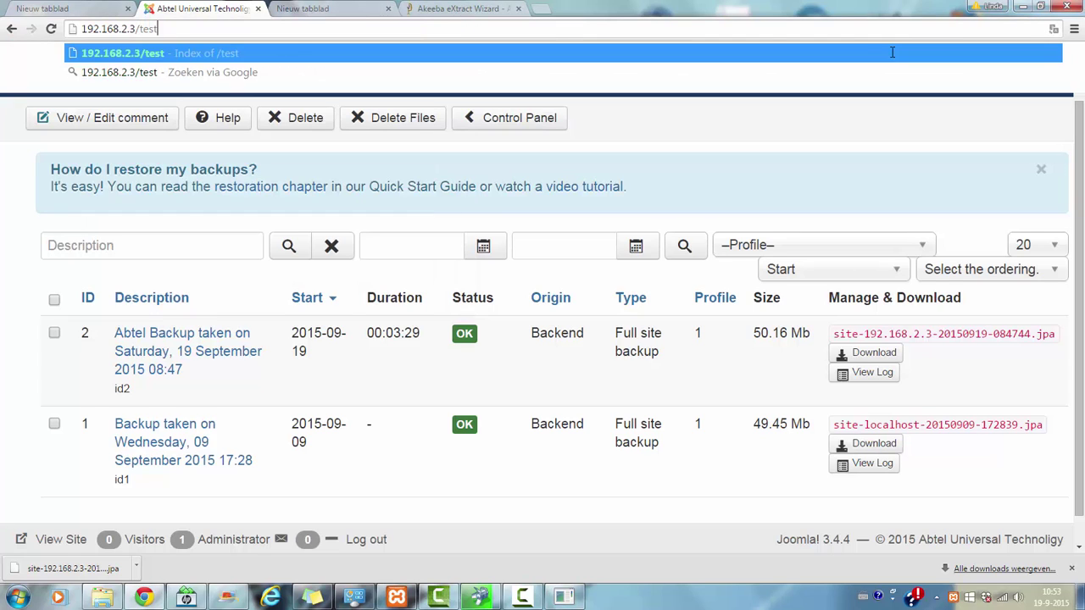
{"action": "key", "text": "Return"}
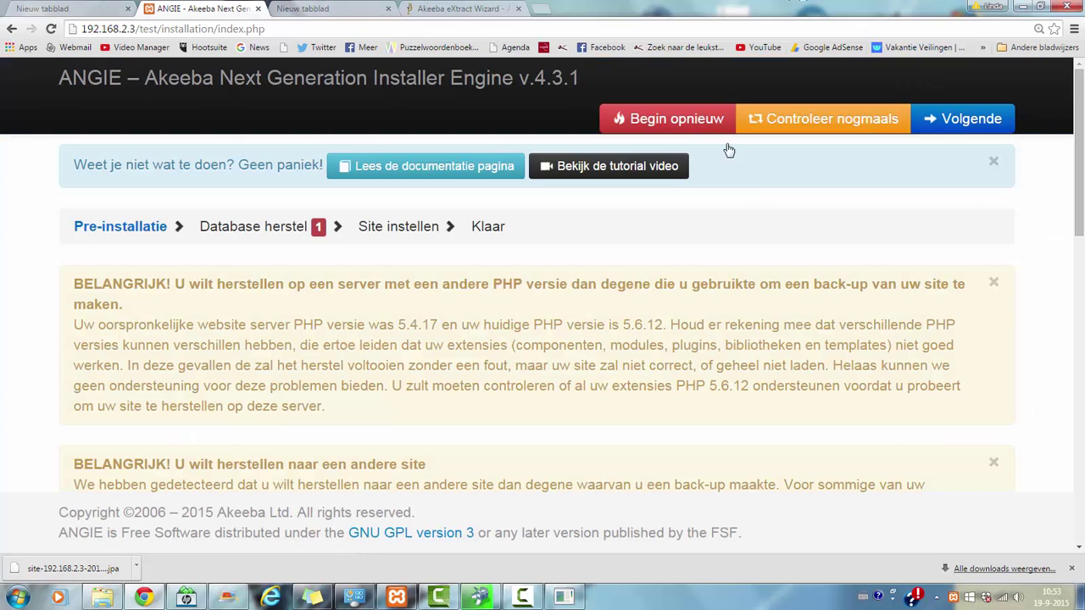
{"action": "mouse_move", "coordinate": [1082, 136]}
{"action": "left_mouse_down"}
{"action": "mouse_move", "coordinate": [1082, 386]}
{"action": "mouse_move", "coordinate": [1082, 131]}
{"action": "left_mouse_up"}
Step: On the database restore step, set the host to localhost and the user to root
{"action": "left_click", "coordinate": [988, 115]}
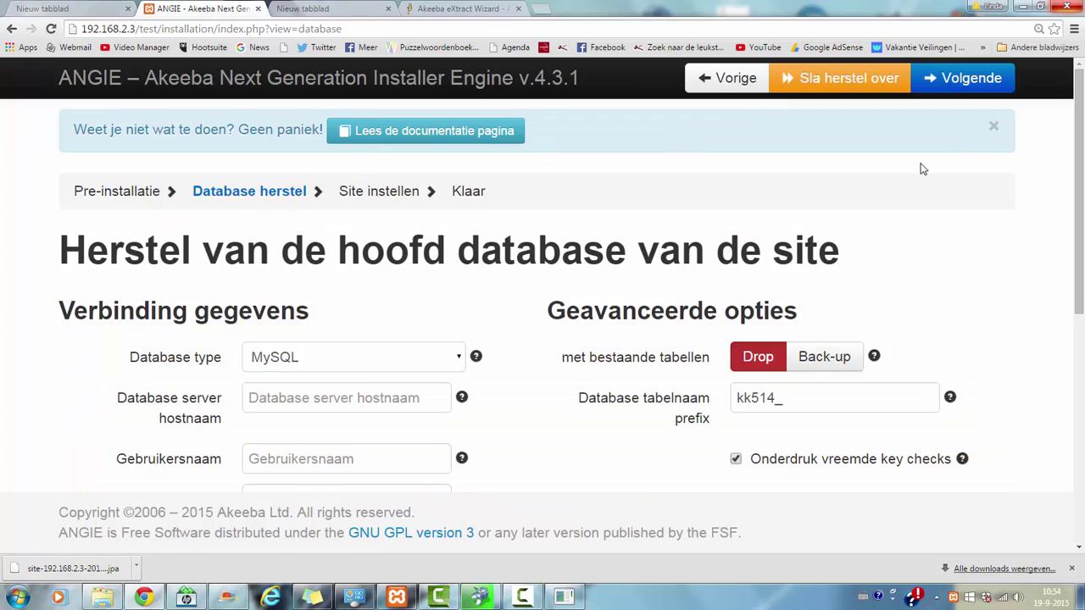
{"action": "left_click_drag", "start_coordinate": [1078, 165], "coordinate": [1063, 239]}
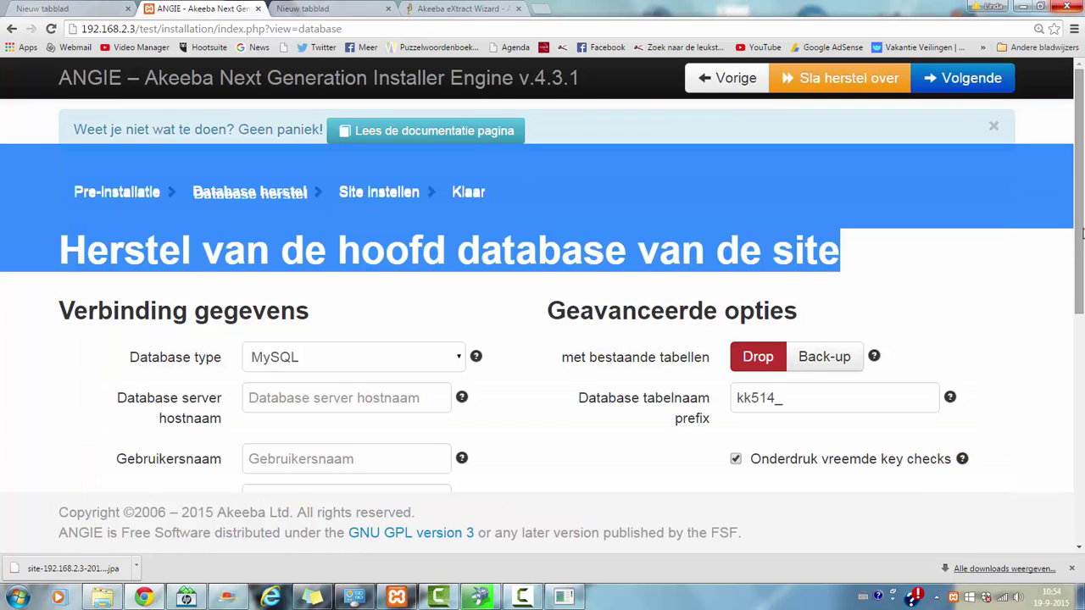
{"action": "left_click", "coordinate": [1063, 239]}
{"action": "scroll", "coordinate": [553, 288], "scroll_direction": "down", "scroll_amount": 2}
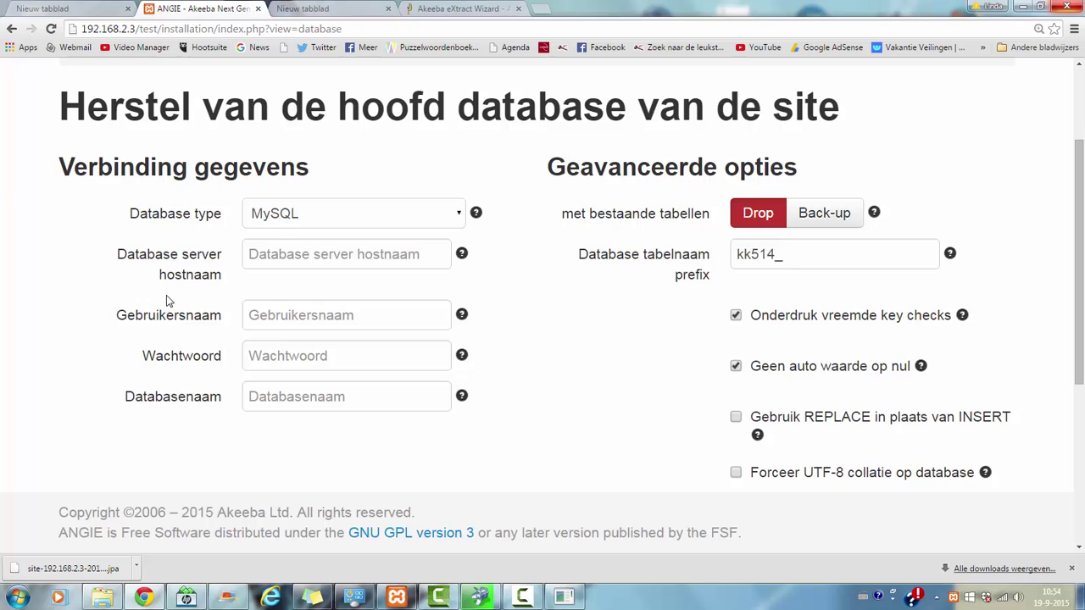
{"action": "left_click", "coordinate": [256, 261]}
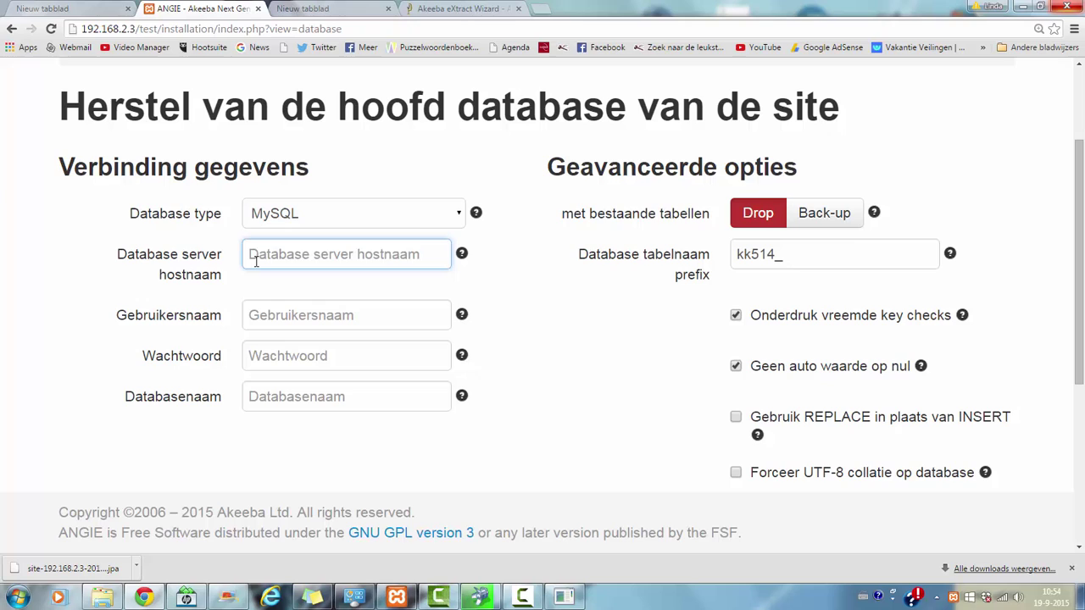
{"action": "type", "text": "lhost"}
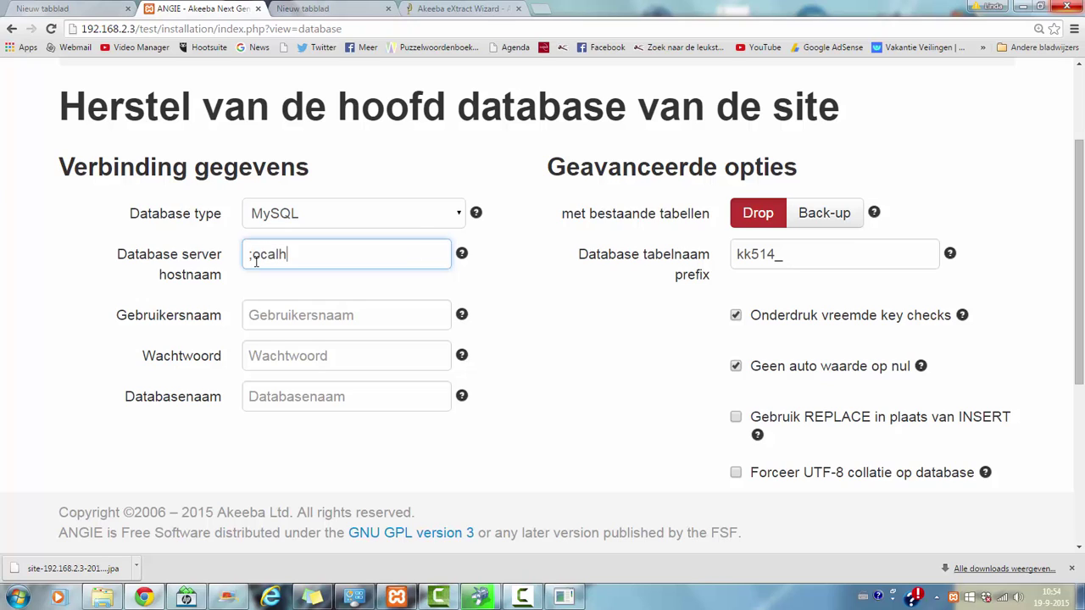
{"action": "left_click", "coordinate": [269, 312]}
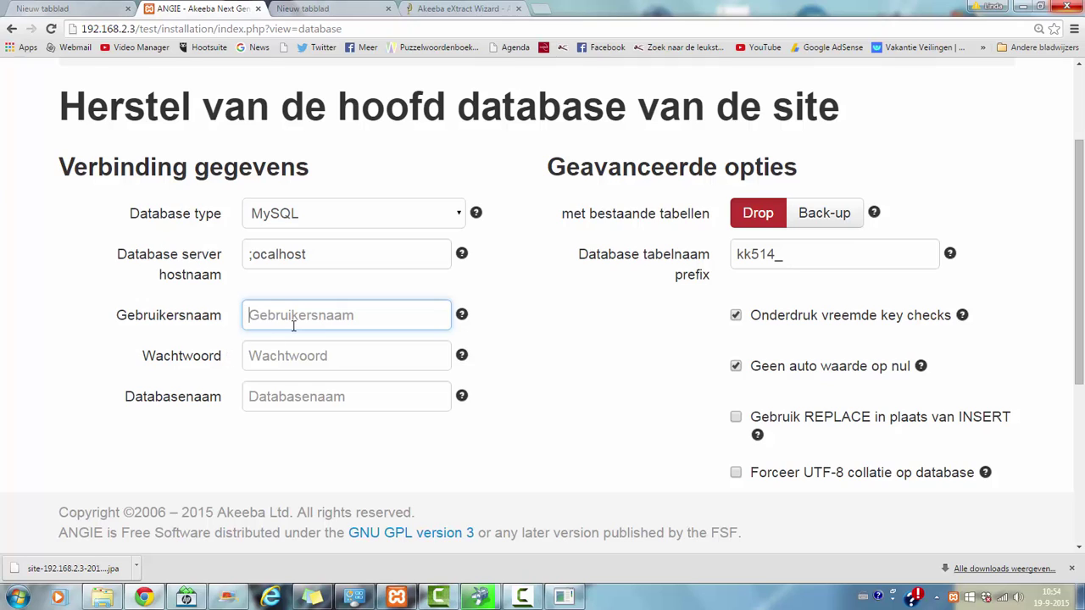
{"action": "type", "text": "root"}
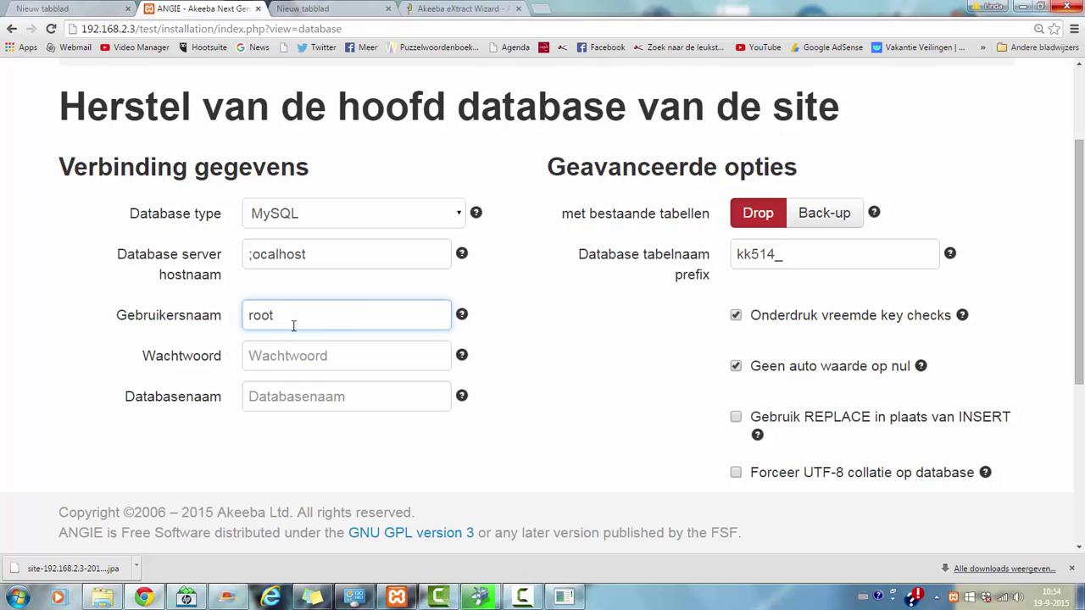
{"action": "left_click", "coordinate": [287, 362]}
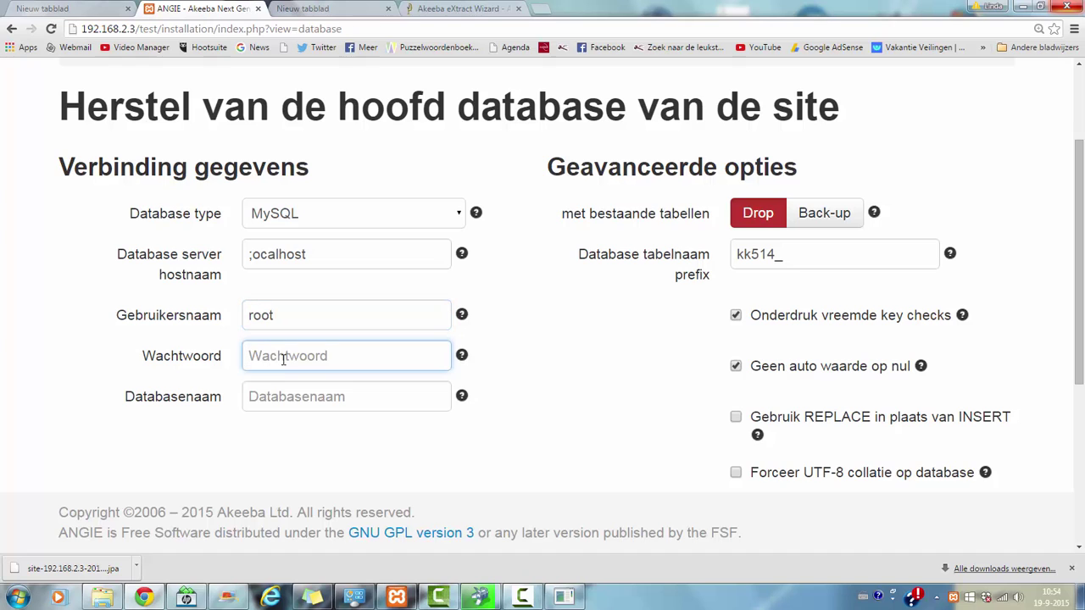
{"action": "left_click", "coordinate": [297, 398]}
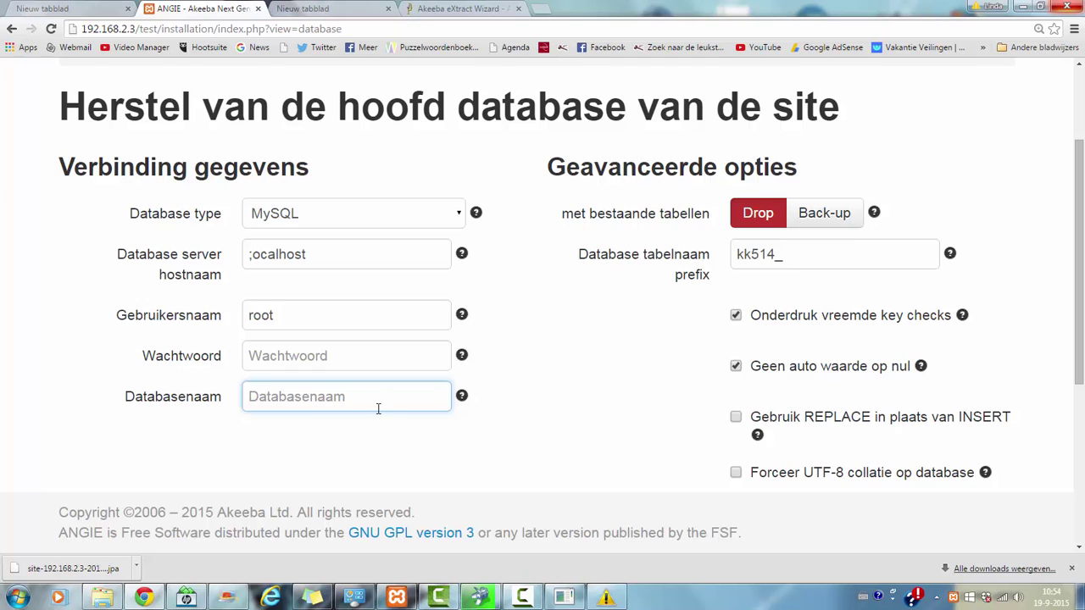
{"action": "left_click", "coordinate": [254, 258]}
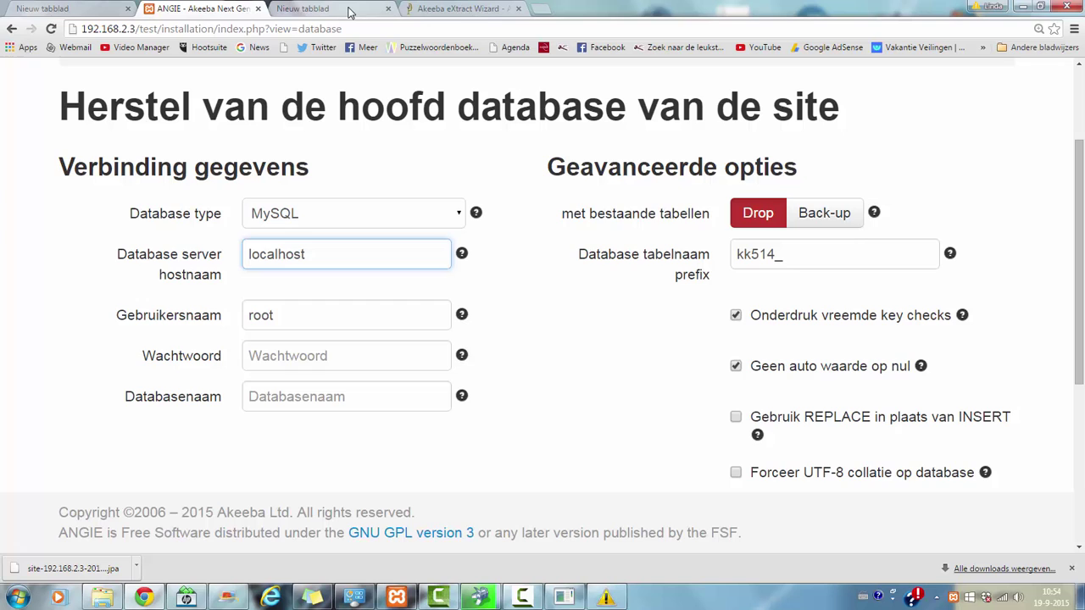
Step: In a new browser tab, start entering the address 192.168.2.3/php
{"action": "left_click", "coordinate": [322, 9]}
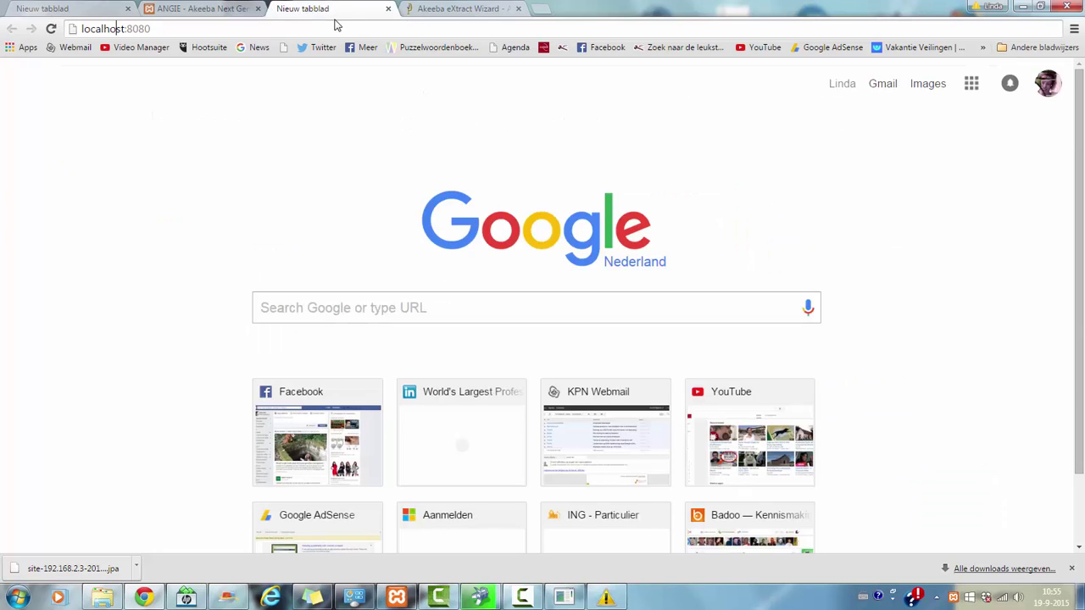
{"action": "left_click", "coordinate": [340, 29]}
{"action": "key", "text": "BackSpace"}
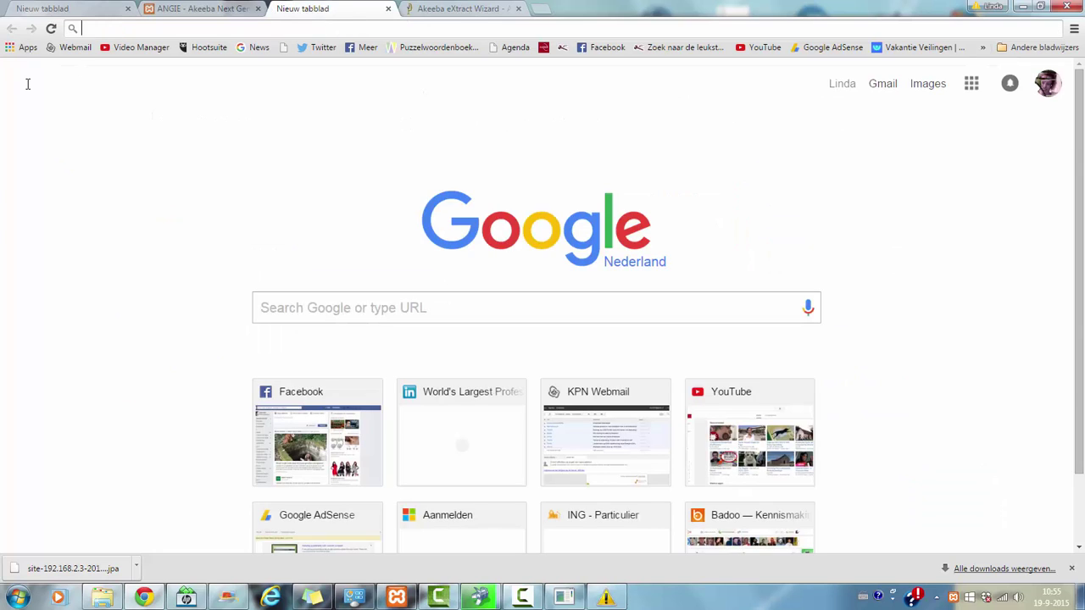
{"action": "type", "text": "19"}
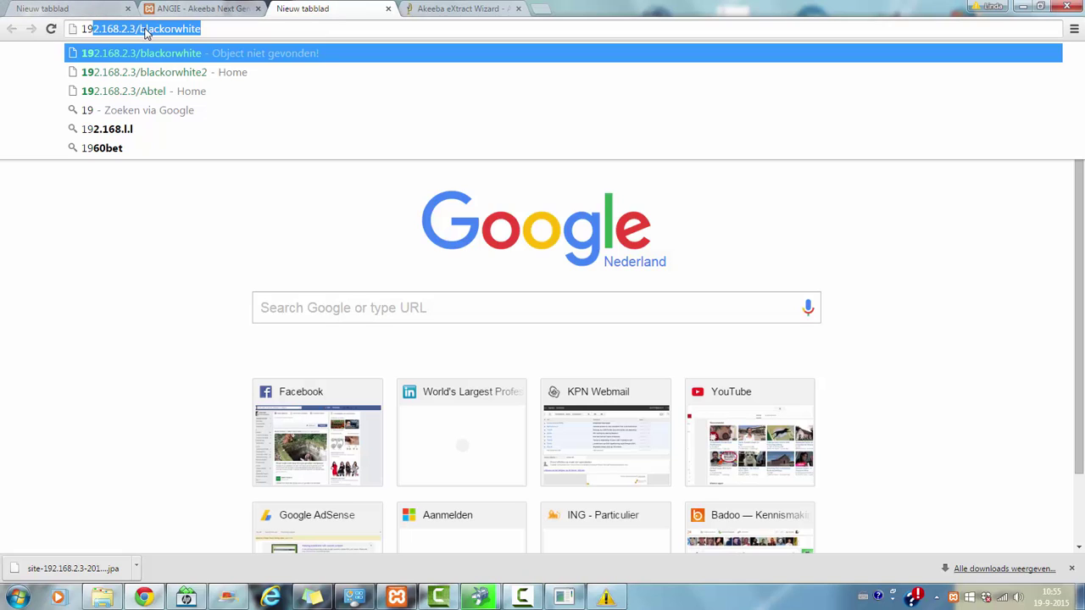
{"action": "type", "text": "2.168.2.3/php"}
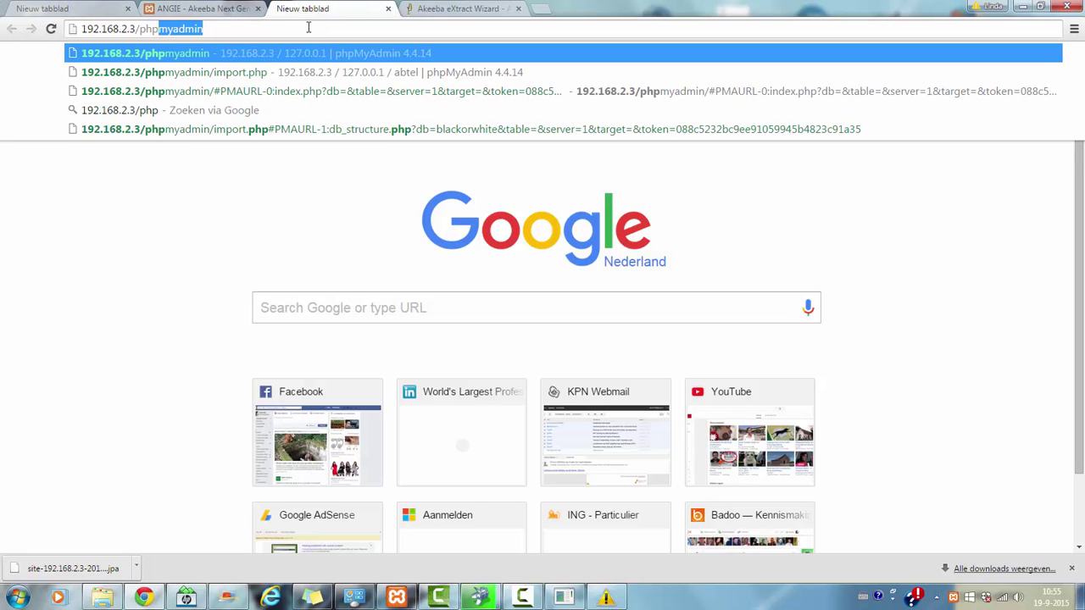
Step: Open phpMyAdmin at 192.168.2.3/phpmyadmin and check the test database, which has no tables
{"action": "key", "text": "Return"}
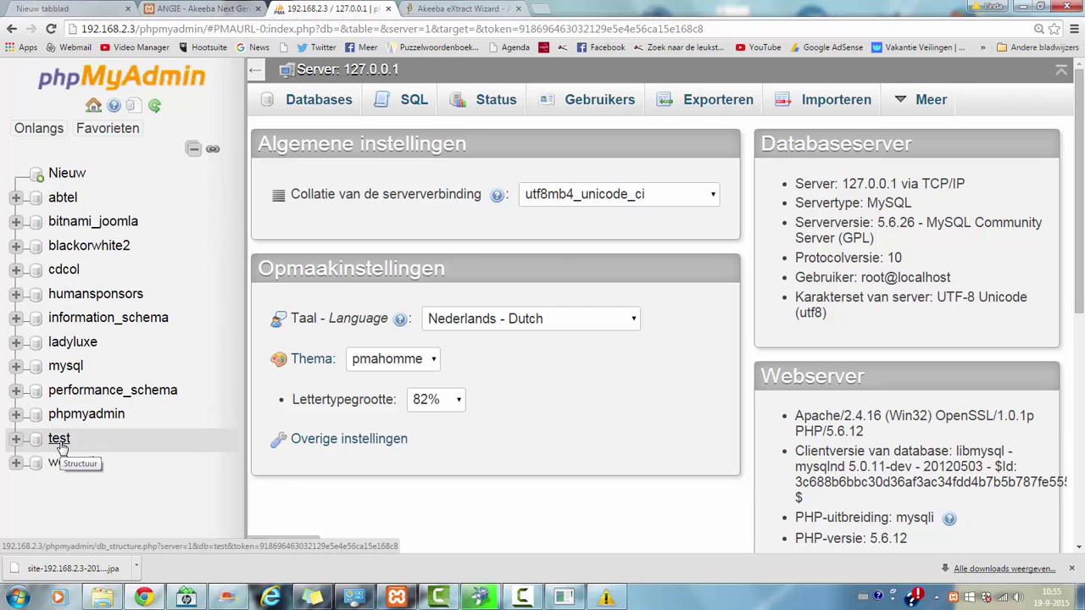
{"action": "left_click", "coordinate": [59, 442]}
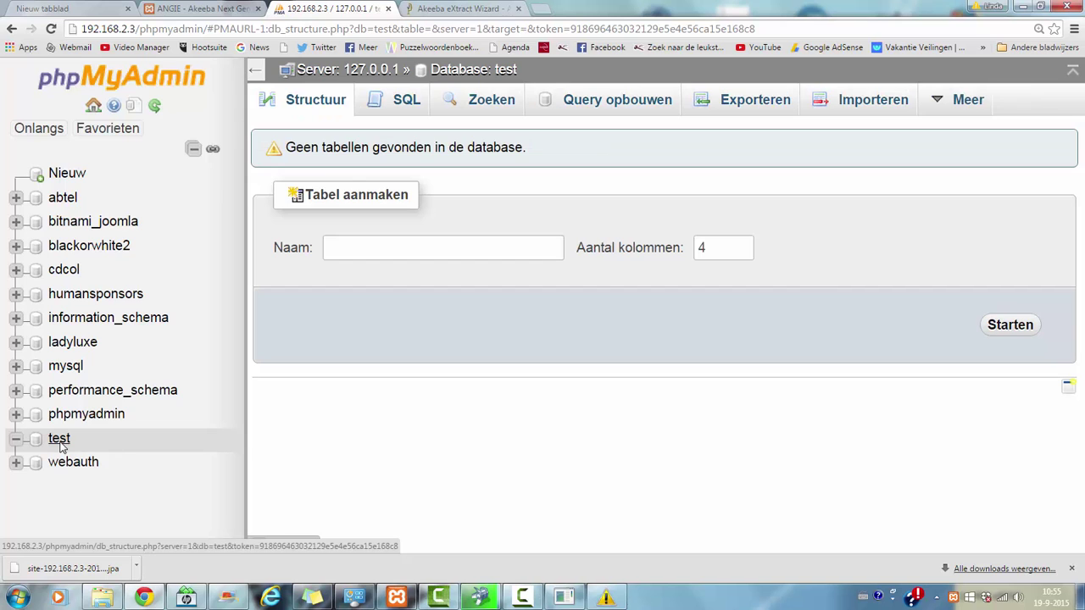
{"action": "left_click", "coordinate": [107, 128]}
{"action": "left_click", "coordinate": [34, 134]}
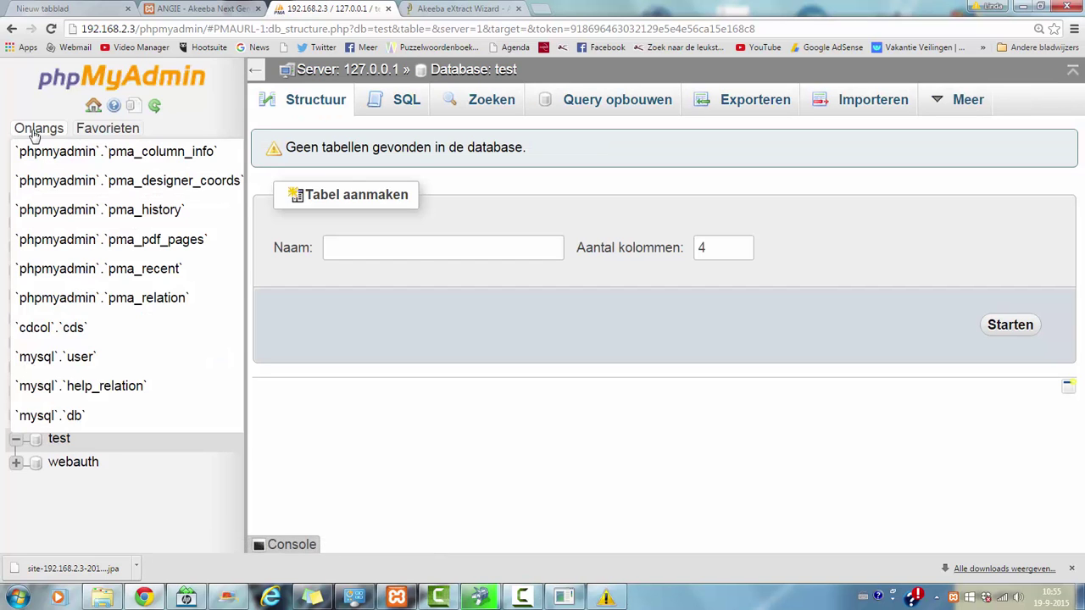
Step: Go to the Databases overview and type test as a new database name
{"action": "left_click", "coordinate": [72, 85]}
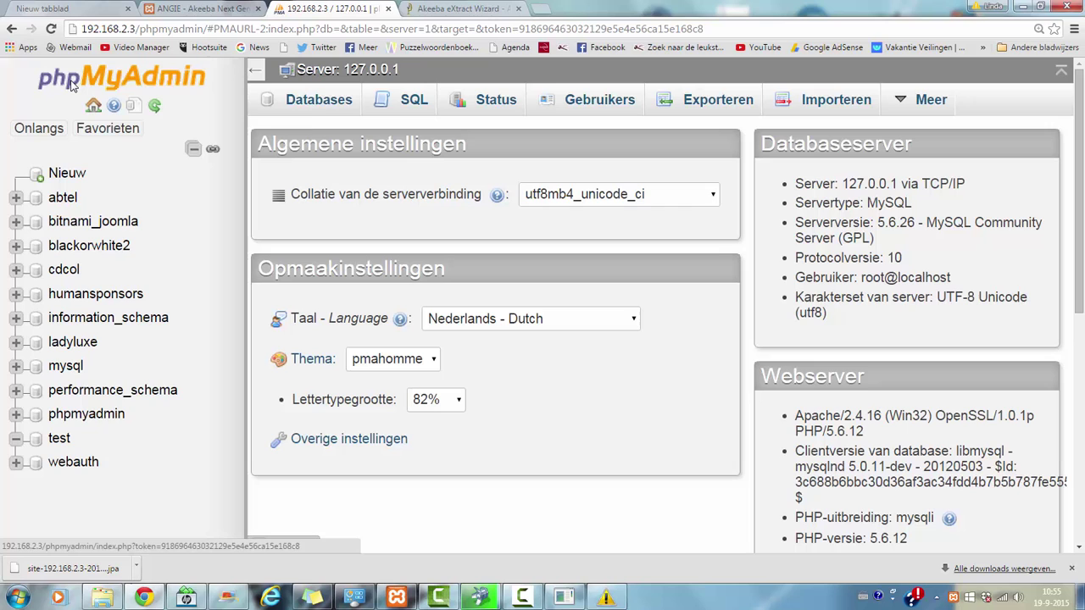
{"action": "left_click", "coordinate": [336, 107]}
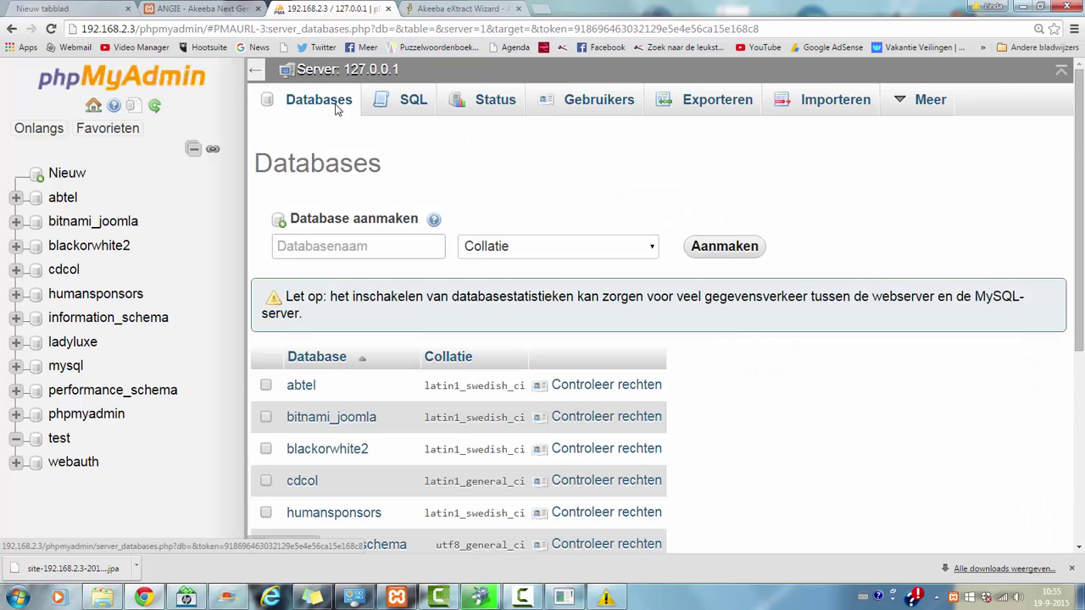
{"action": "left_click", "coordinate": [344, 245]}
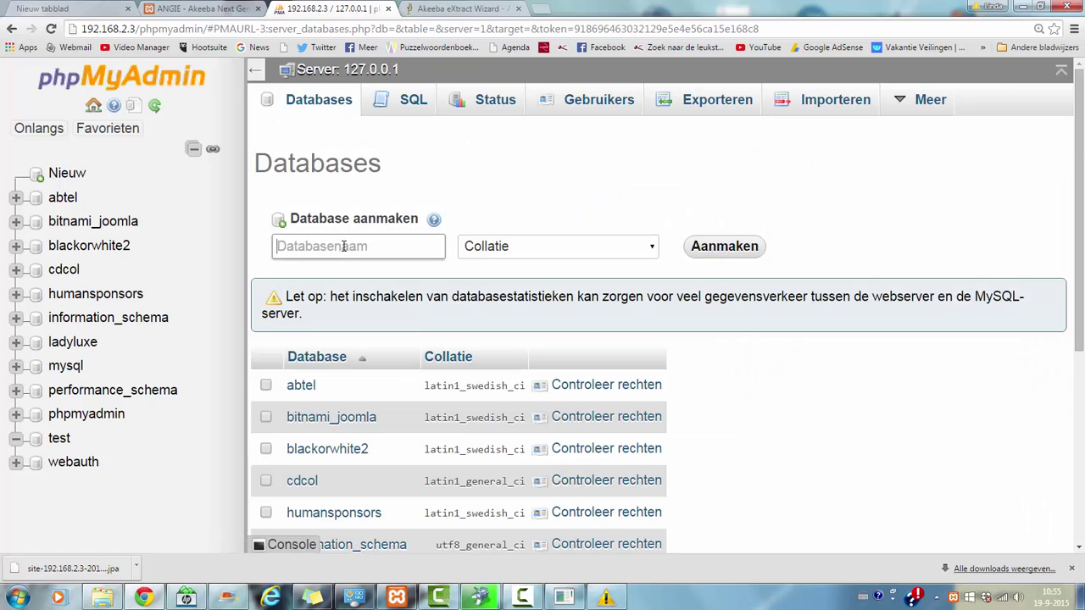
{"action": "type", "text": "test"}
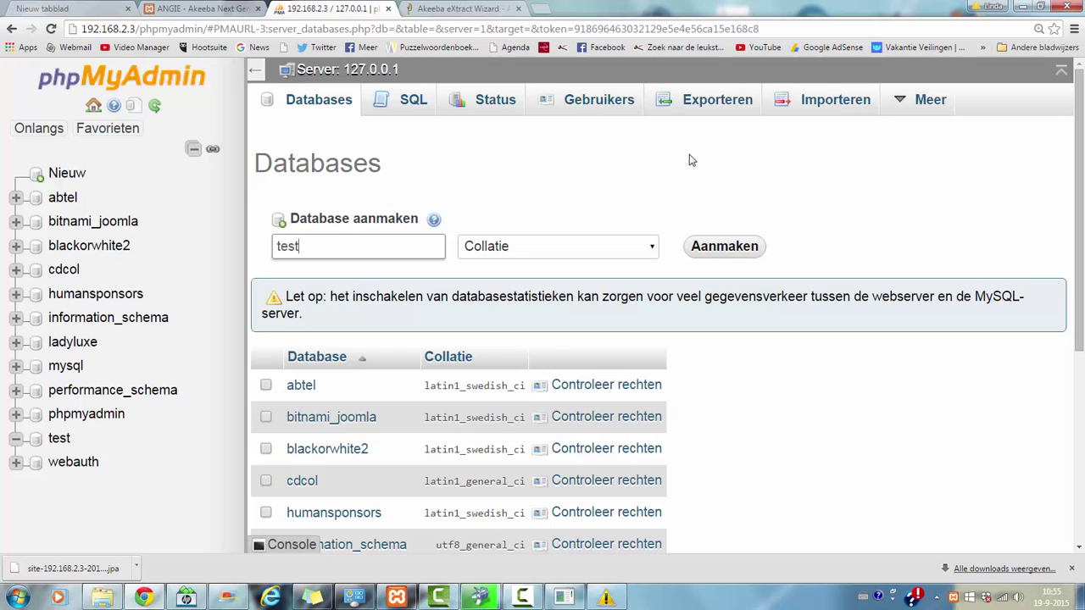
{"action": "left_click", "coordinate": [689, 160]}
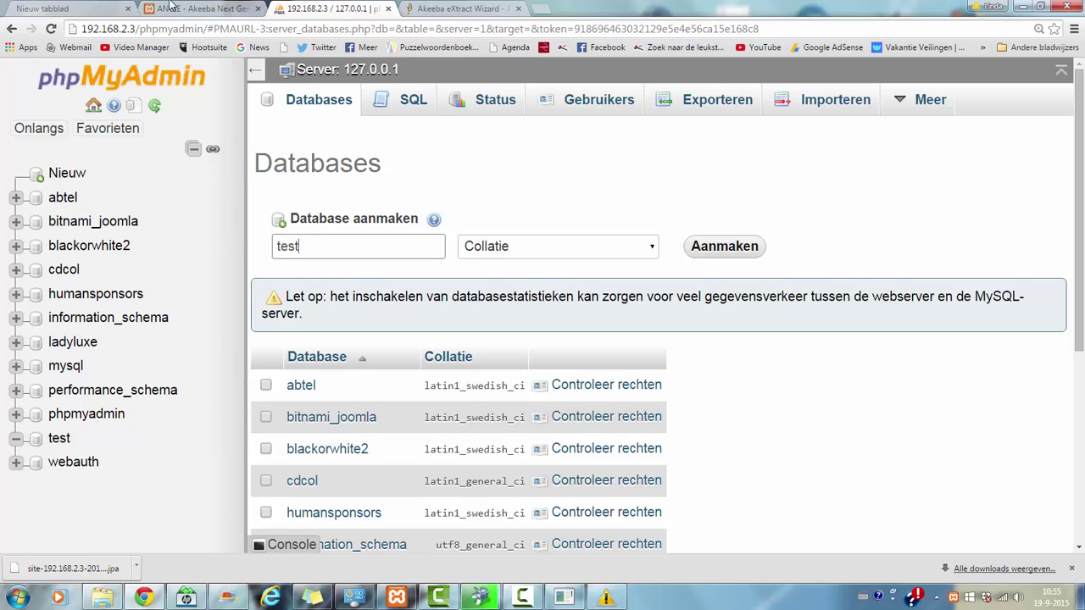
Step: Enter test as the database name in ANGIE and run the database restore
{"action": "left_click", "coordinate": [203, 7]}
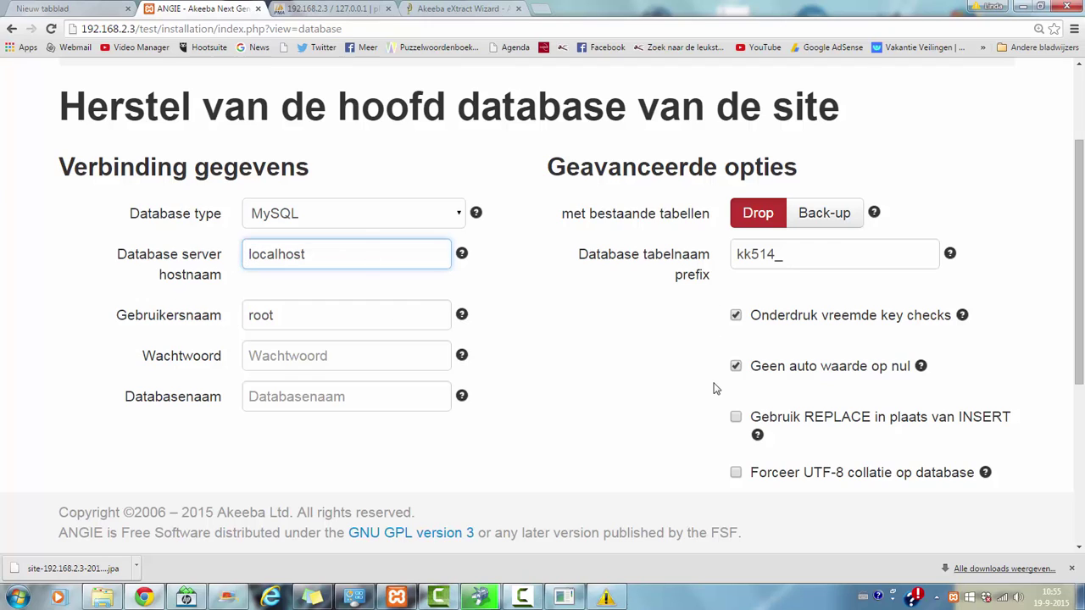
{"action": "left_click", "coordinate": [341, 404]}
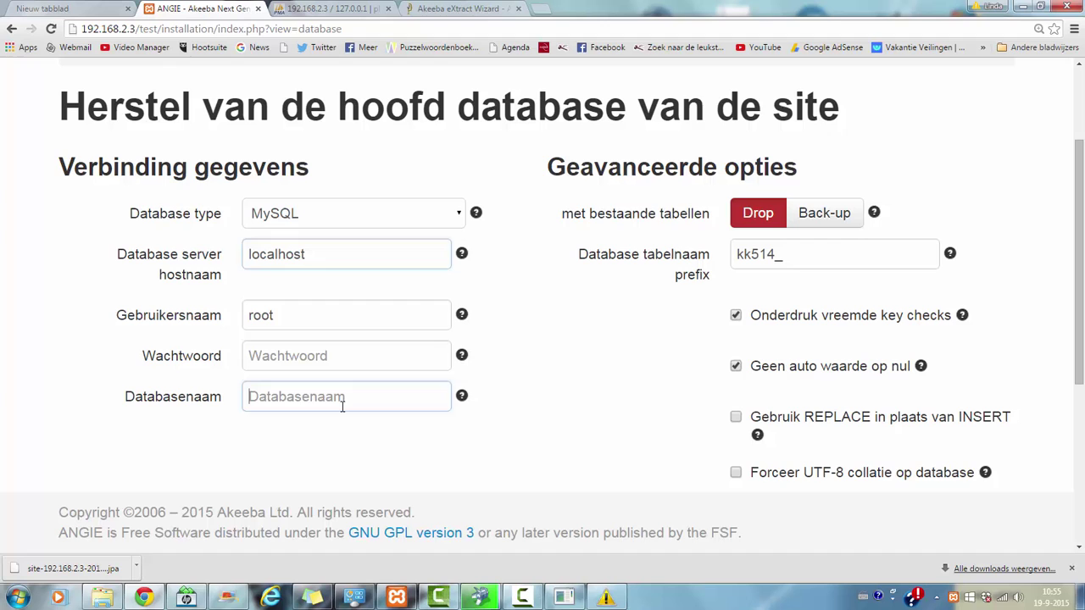
{"action": "type", "text": "test"}
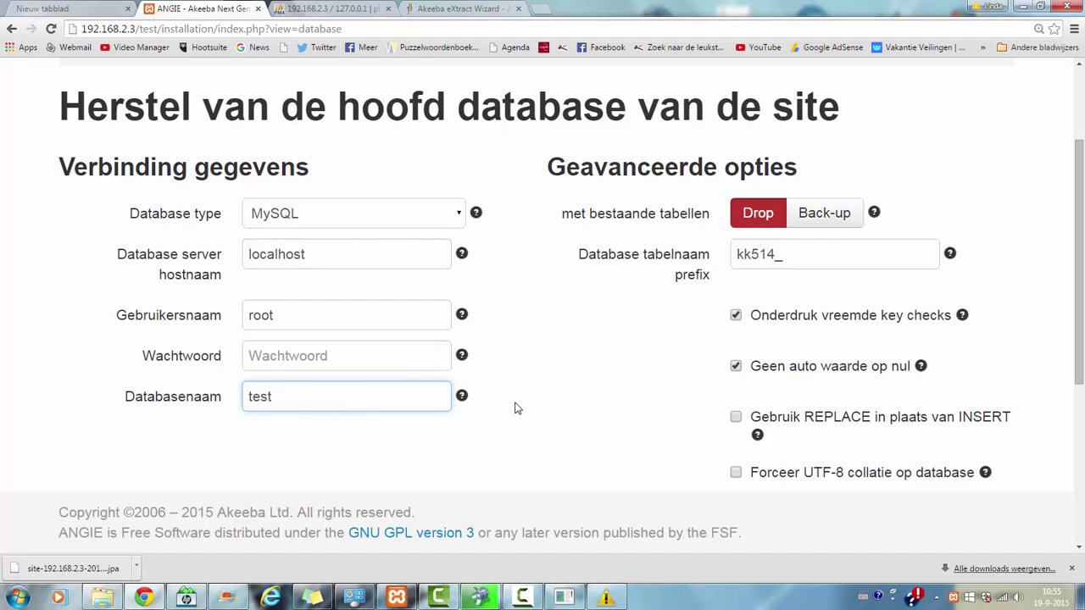
{"action": "scroll", "coordinate": [1066, 185], "scroll_direction": "up", "scroll_amount": 2}
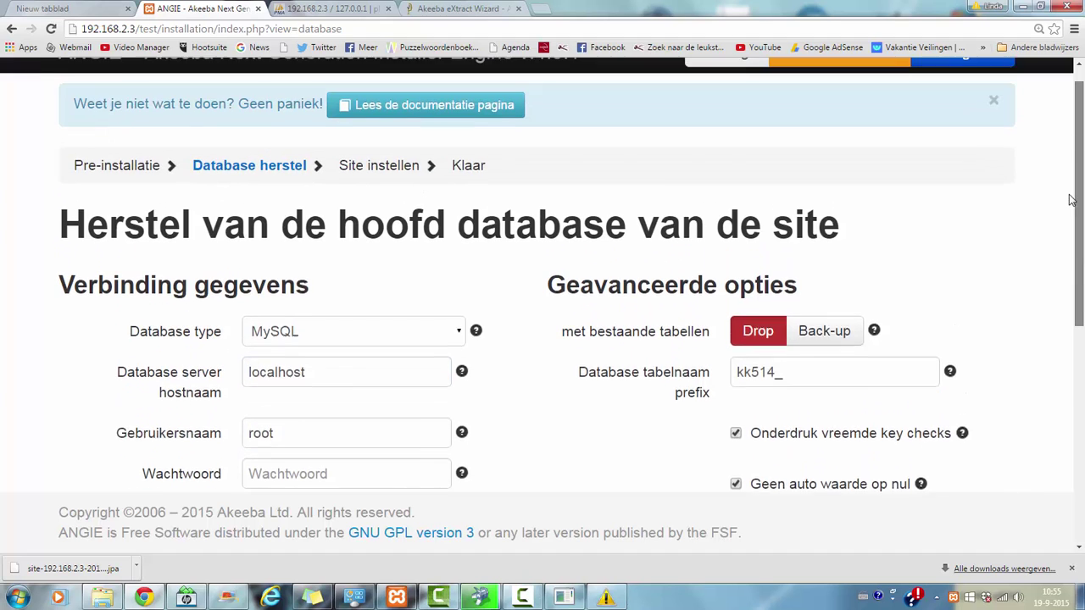
{"action": "left_click", "coordinate": [968, 78]}
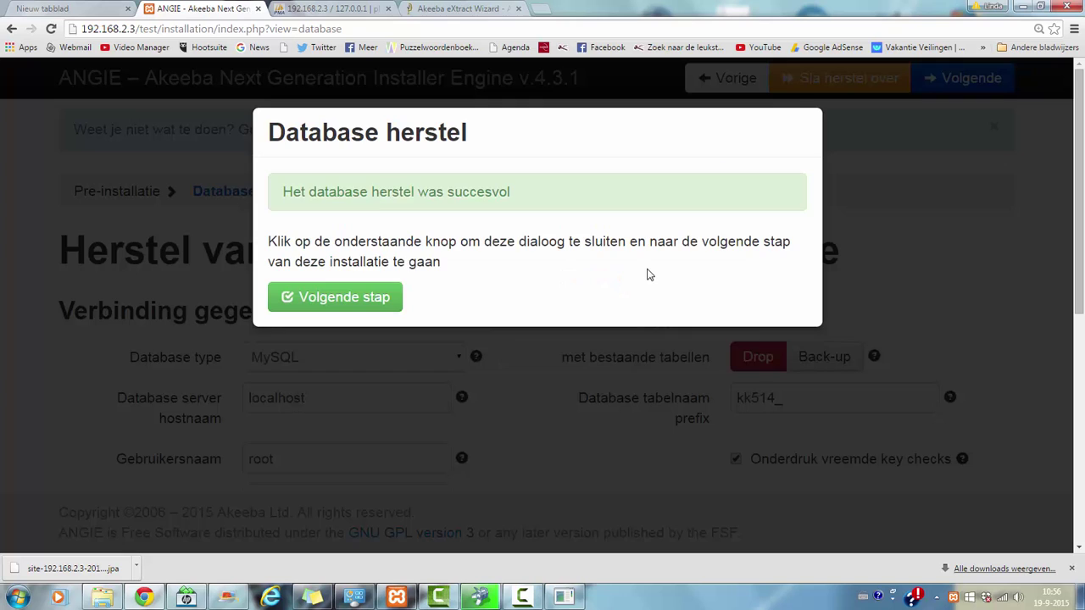
Step: On Site instellen, enter the admin super administrator's password and repeat it
{"action": "left_click", "coordinate": [361, 307]}
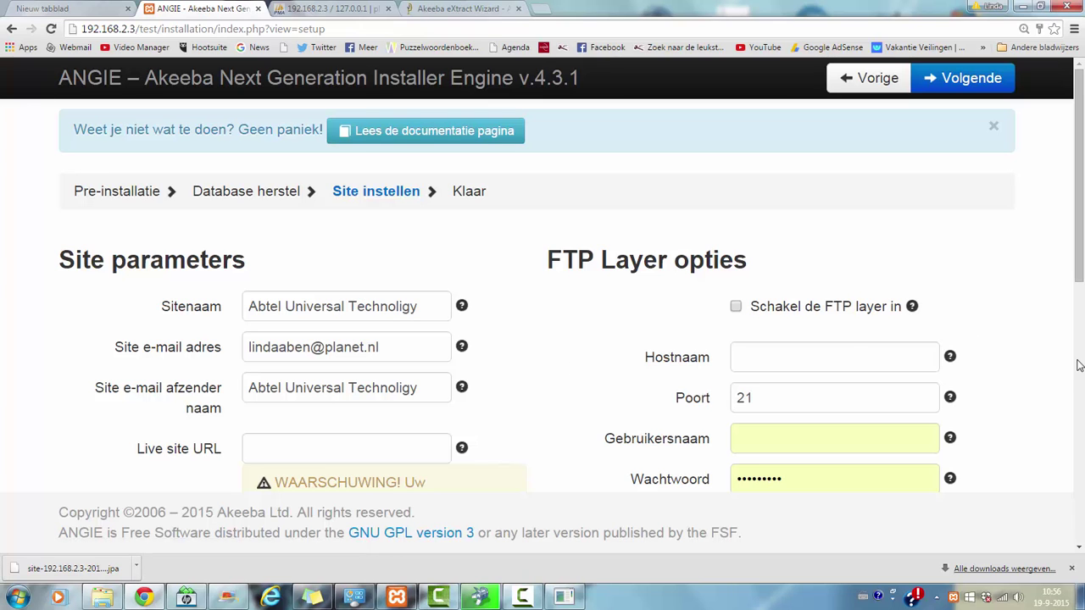
{"action": "scroll", "coordinate": [1081, 390], "scroll_direction": "down", "scroll_amount": 4}
{"action": "left_click_drag", "start_coordinate": [1082, 389], "coordinate": [1072, 306]}
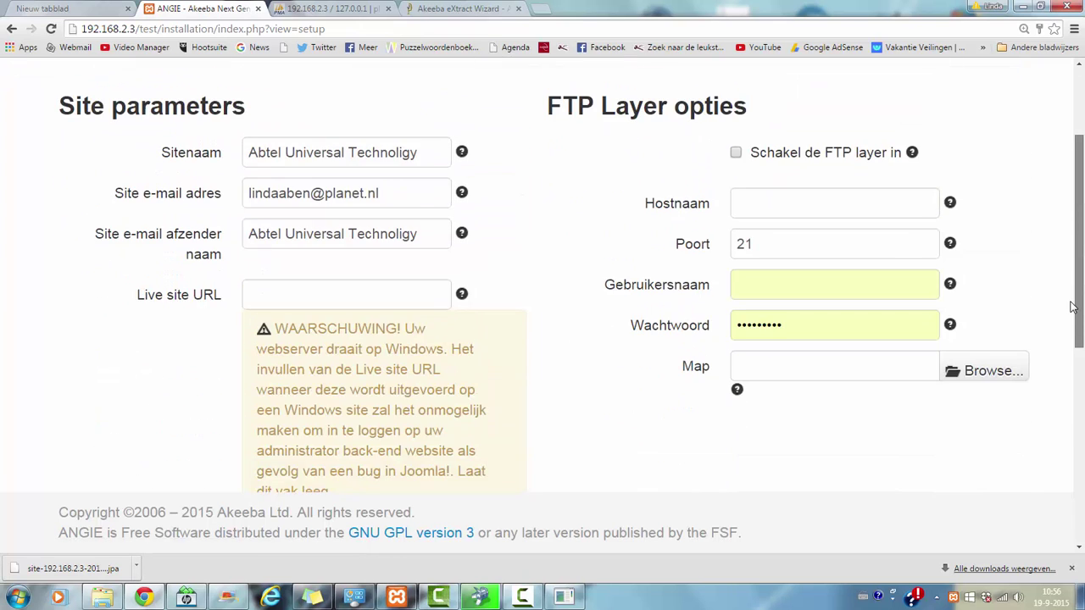
{"action": "scroll", "coordinate": [1072, 307], "scroll_direction": "down", "scroll_amount": 5}
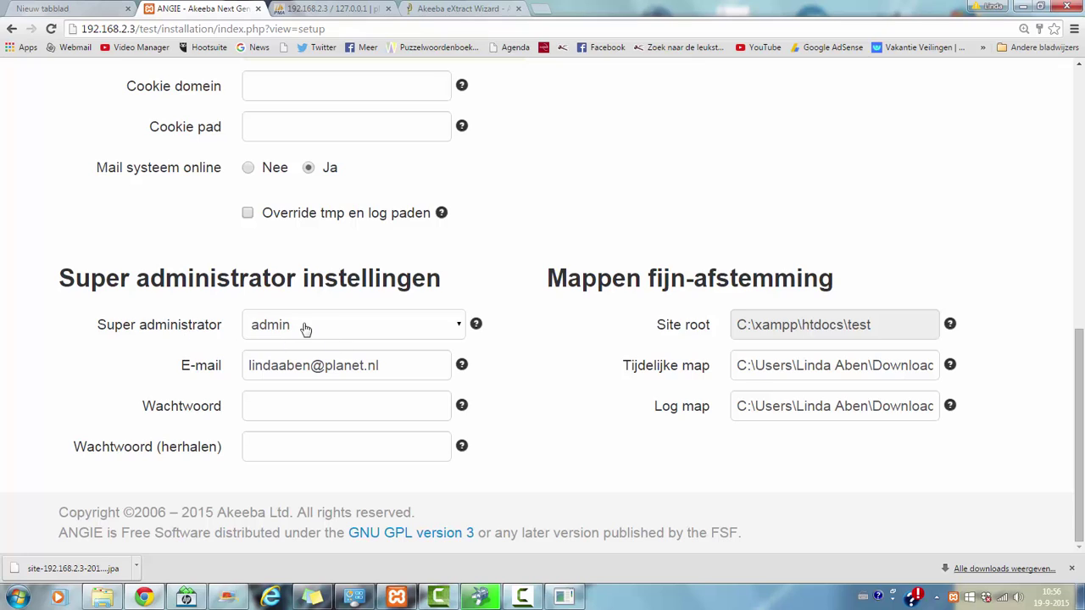
{"action": "left_click", "coordinate": [318, 418]}
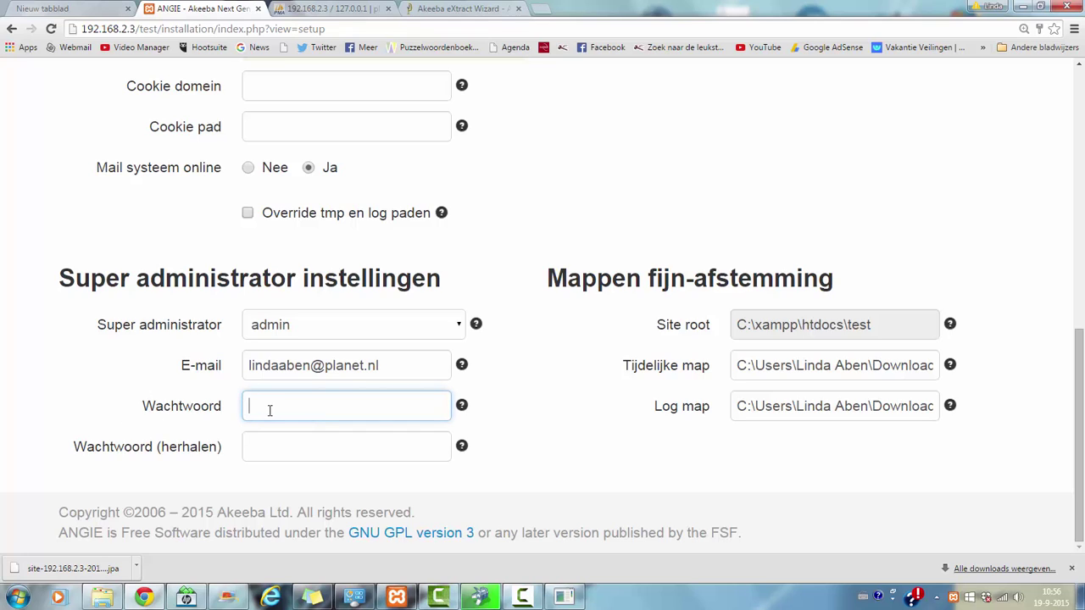
{"action": "type", "text": "admi"}
{"action": "key", "text": "Tab"}
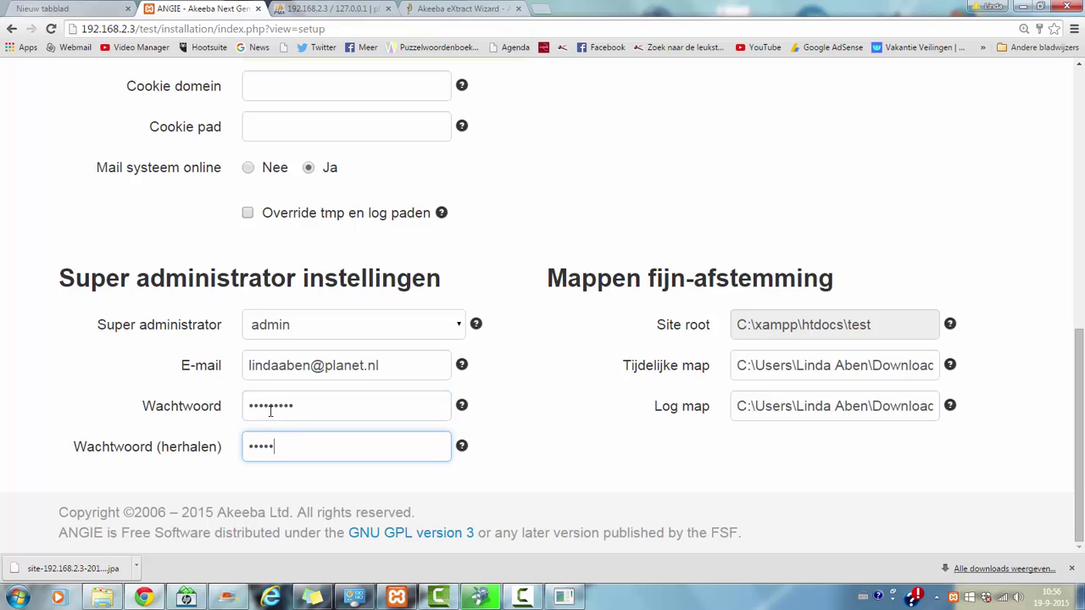
{"action": "type", "text": "admin123"}
{"action": "left_click_drag", "start_coordinate": [1080, 390], "coordinate": [1078, 339]}
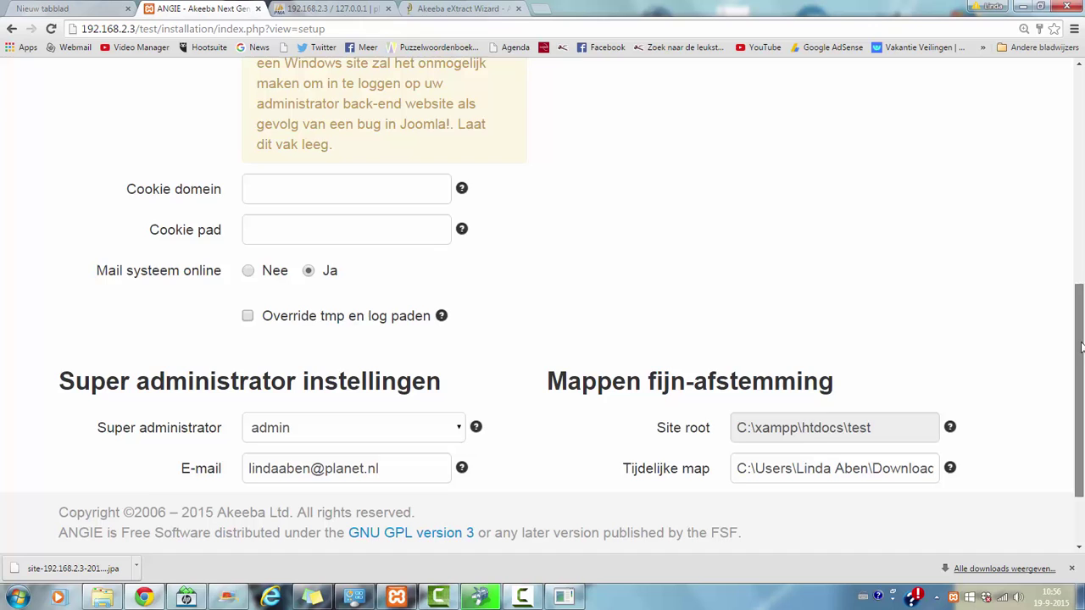
{"action": "left_click_drag", "start_coordinate": [1080, 346], "coordinate": [1082, 362]}
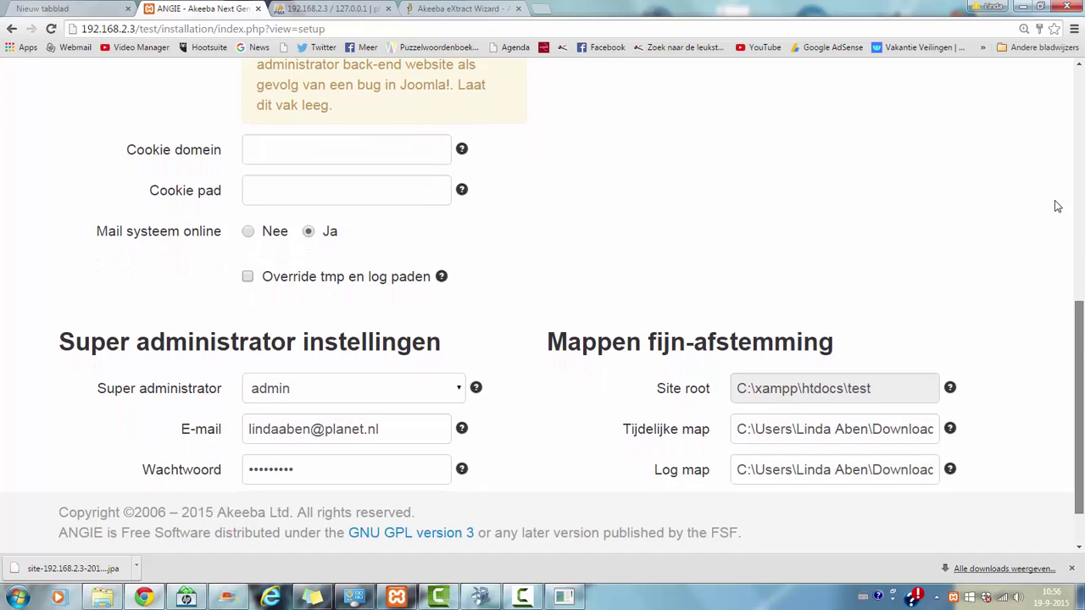
{"action": "scroll", "coordinate": [1057, 205], "scroll_direction": "up", "scroll_amount": 10}
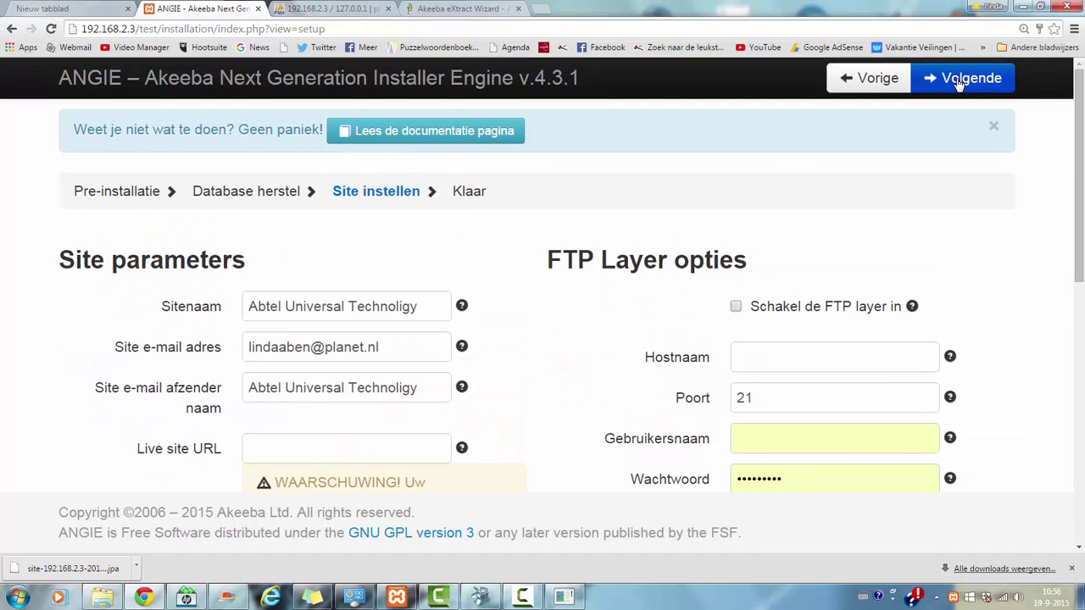
Step: Finish ANGIE, delete the installation folder, and open the restored site's front-end
{"action": "left_click", "coordinate": [935, 80]}
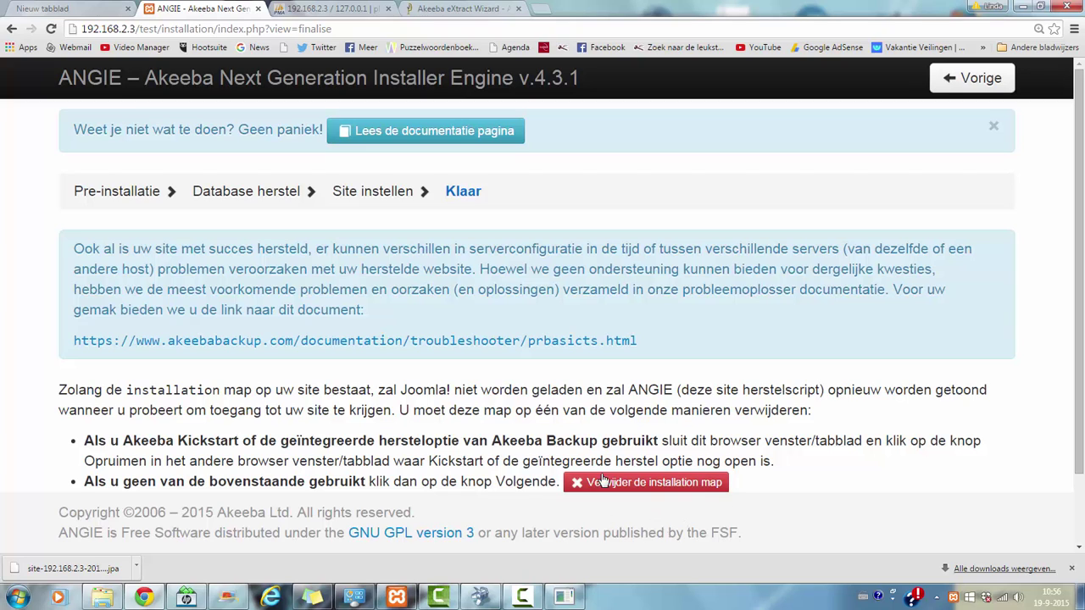
{"action": "left_click", "coordinate": [661, 491]}
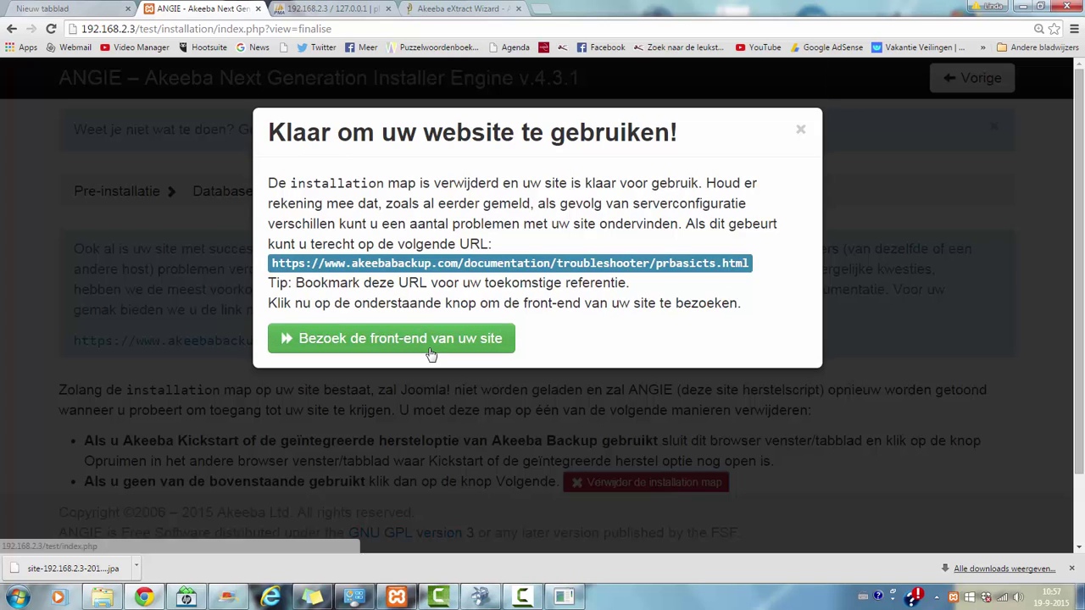
{"action": "left_click", "coordinate": [425, 343]}
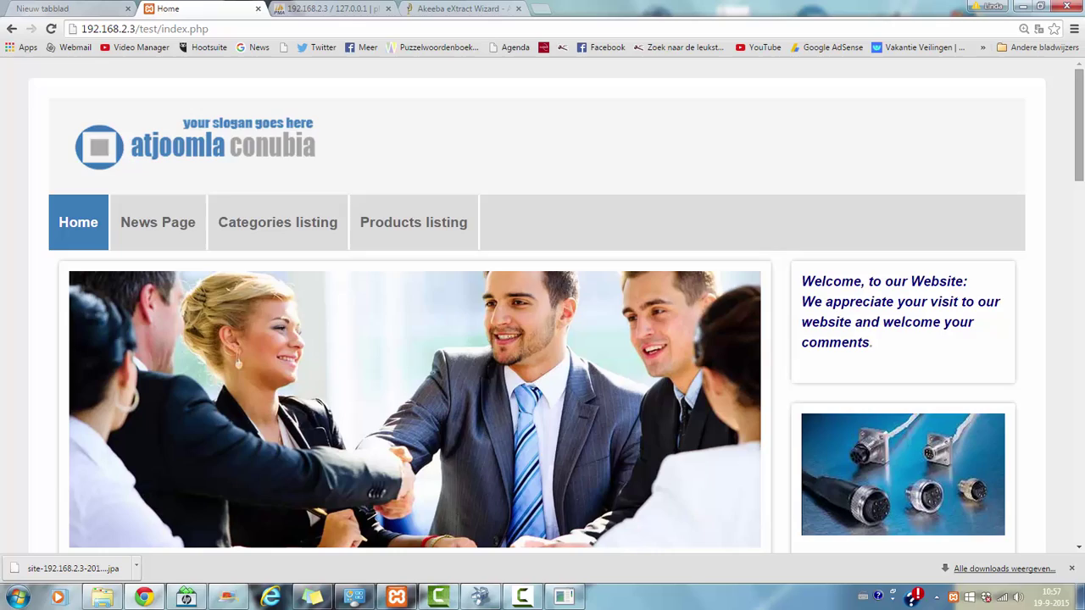
{"action": "left_click_drag", "start_coordinate": [1081, 81], "coordinate": [1078, 113]}
{"action": "left_click", "coordinate": [1078, 113]}
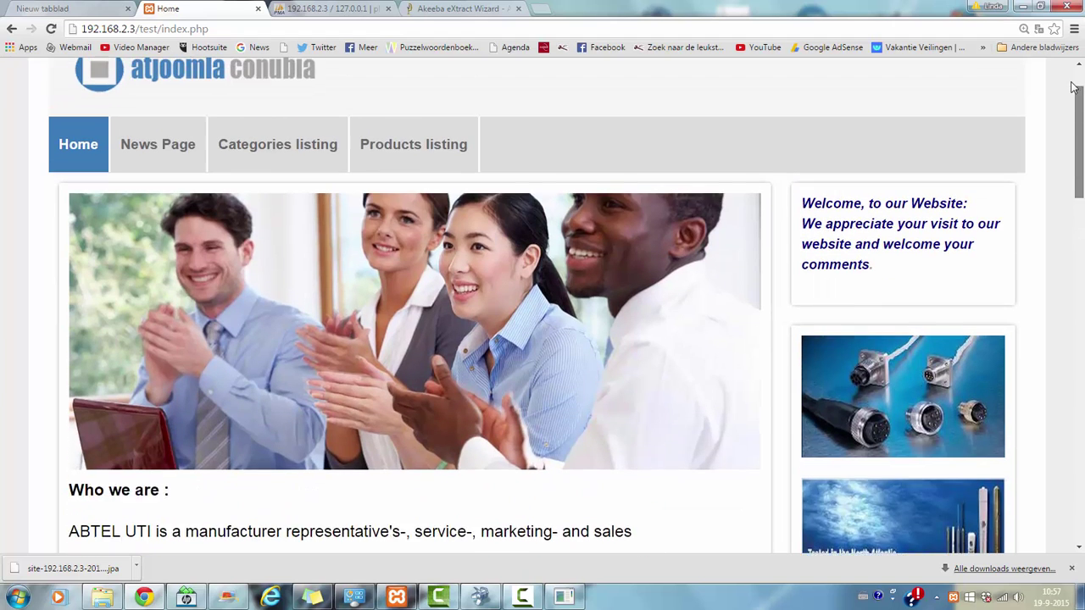
{"action": "left_click", "coordinate": [190, 195]}
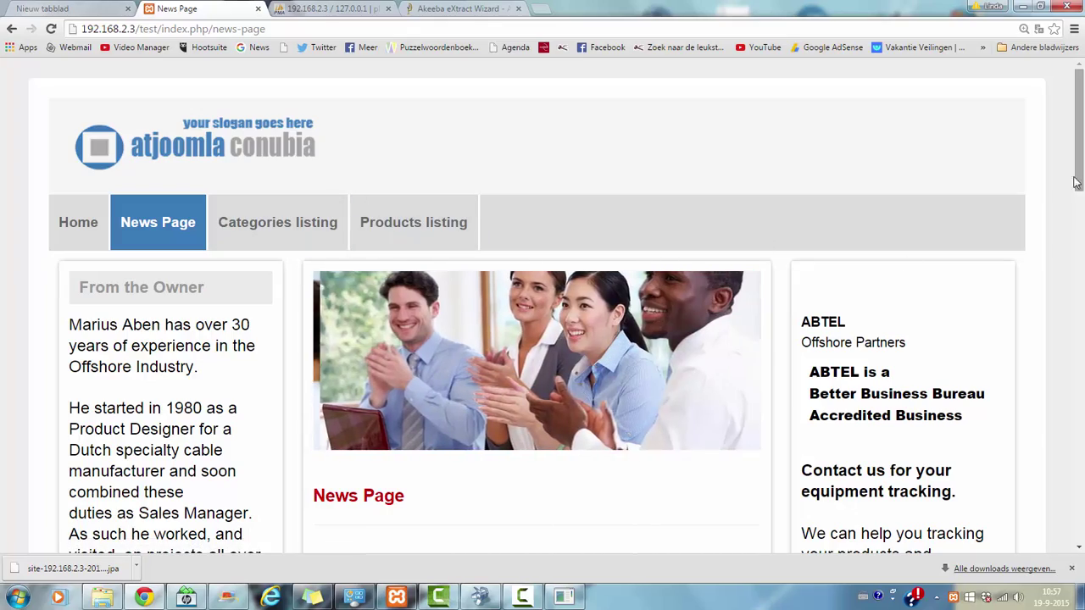
{"action": "scroll", "coordinate": [542, 305], "scroll_direction": "down", "scroll_amount": 7}
{"action": "scroll", "coordinate": [1063, 267], "scroll_direction": "down", "scroll_amount": 3}
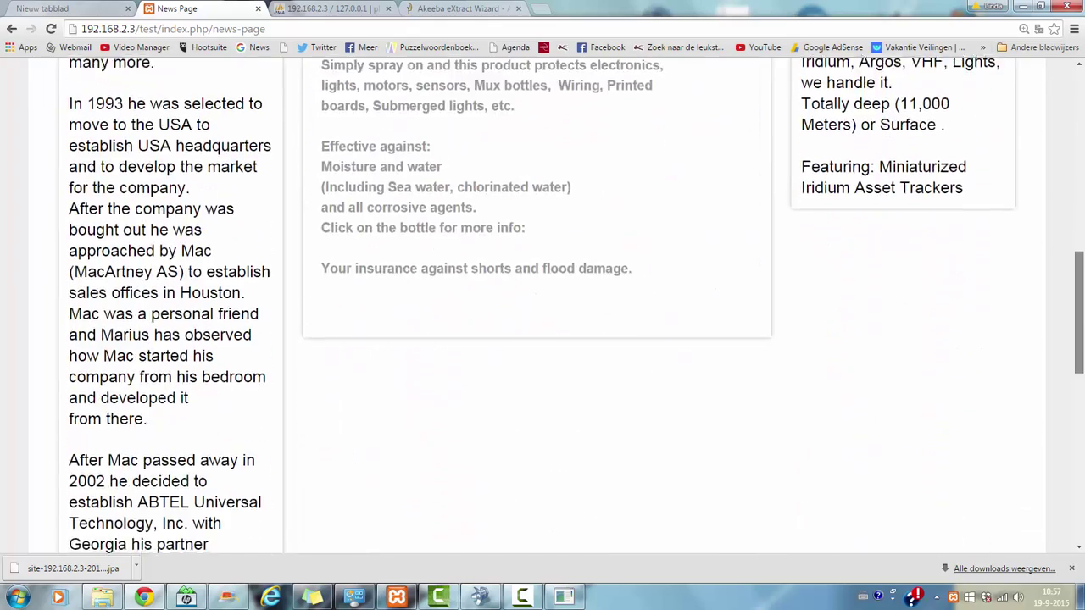
{"action": "scroll", "coordinate": [1043, 212], "scroll_direction": "up", "scroll_amount": 8}
{"action": "scroll", "coordinate": [1032, 156], "scroll_direction": "up", "scroll_amount": 3}
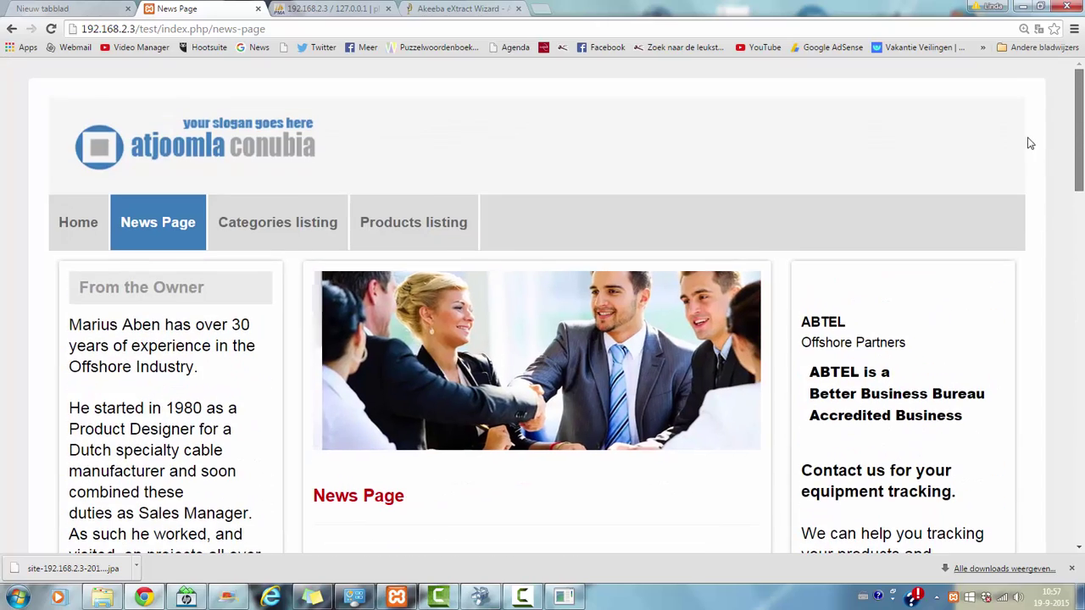
{"action": "left_click", "coordinate": [279, 224]}
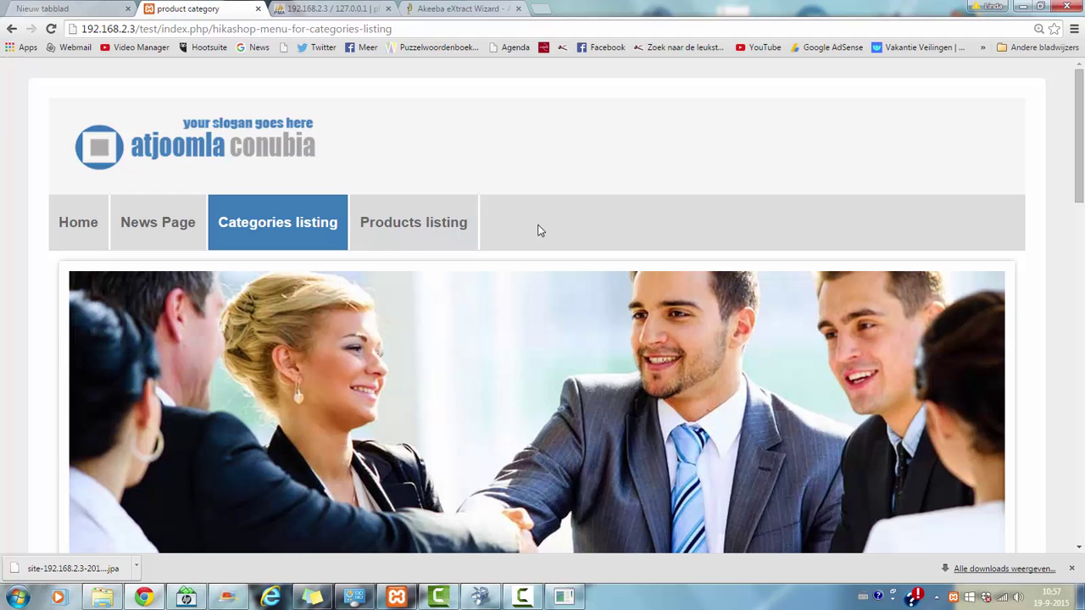
{"action": "left_click_drag", "start_coordinate": [1079, 175], "coordinate": [1067, 145]}
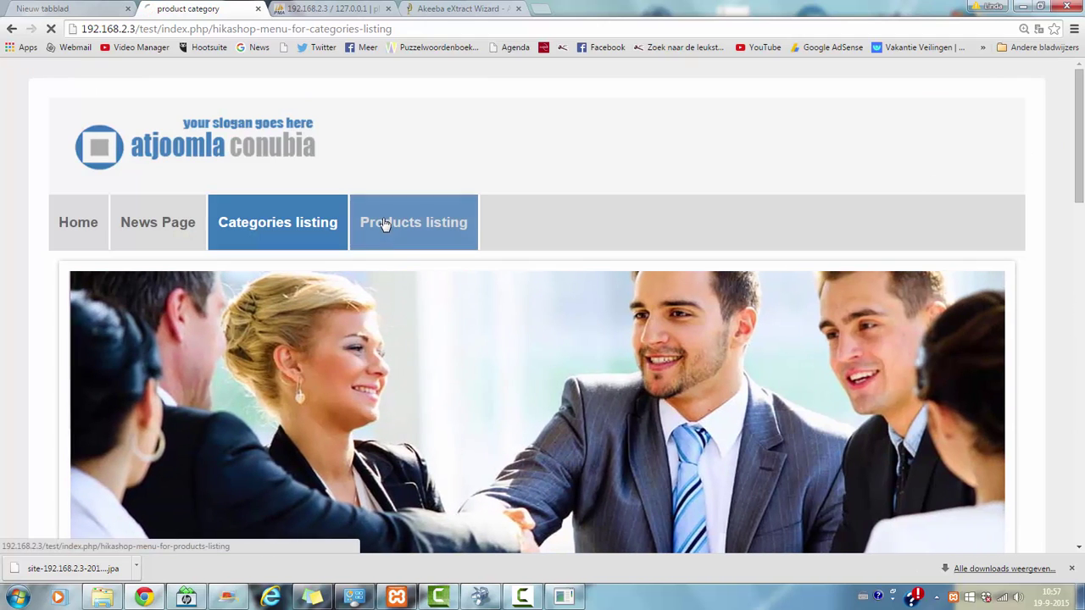
{"action": "left_click", "coordinate": [387, 225]}
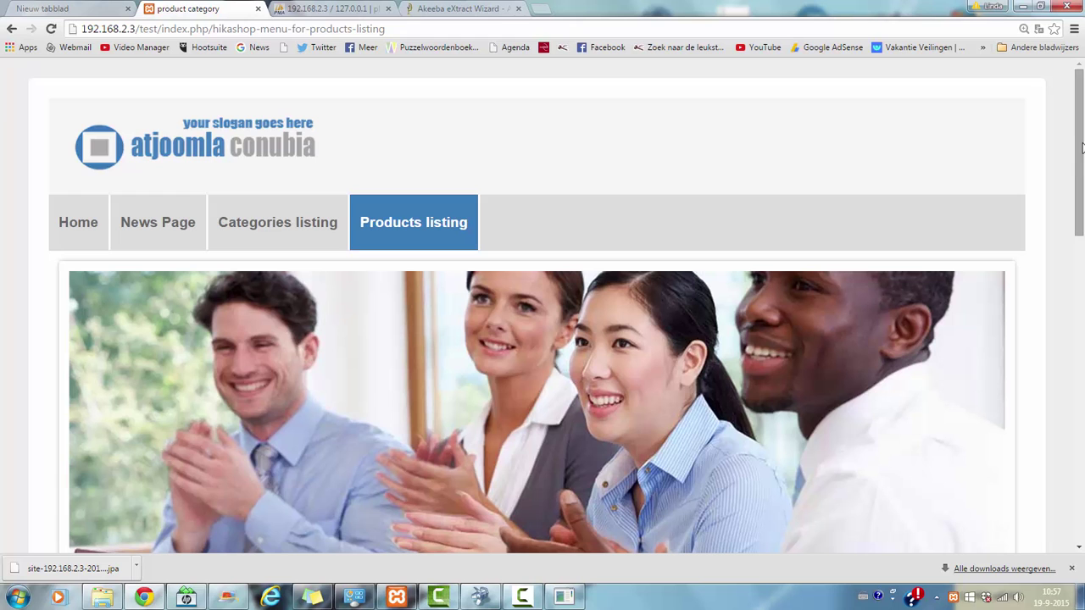
{"action": "scroll", "coordinate": [1082, 148], "scroll_direction": "down", "scroll_amount": 8}
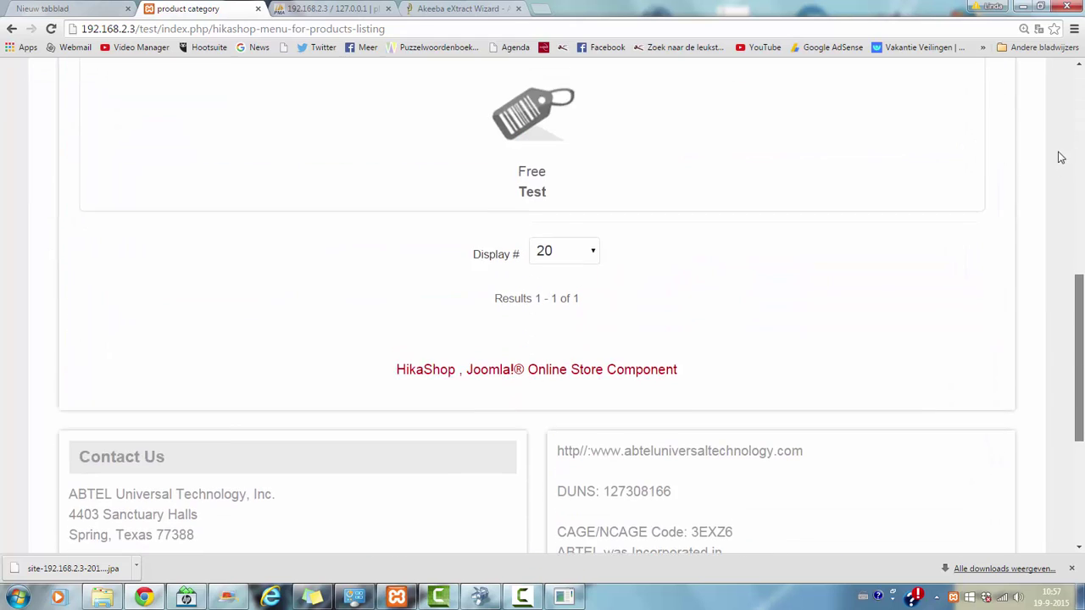
{"action": "scroll", "coordinate": [1060, 158], "scroll_direction": "up", "scroll_amount": 10}
{"action": "left_click", "coordinate": [87, 220]}
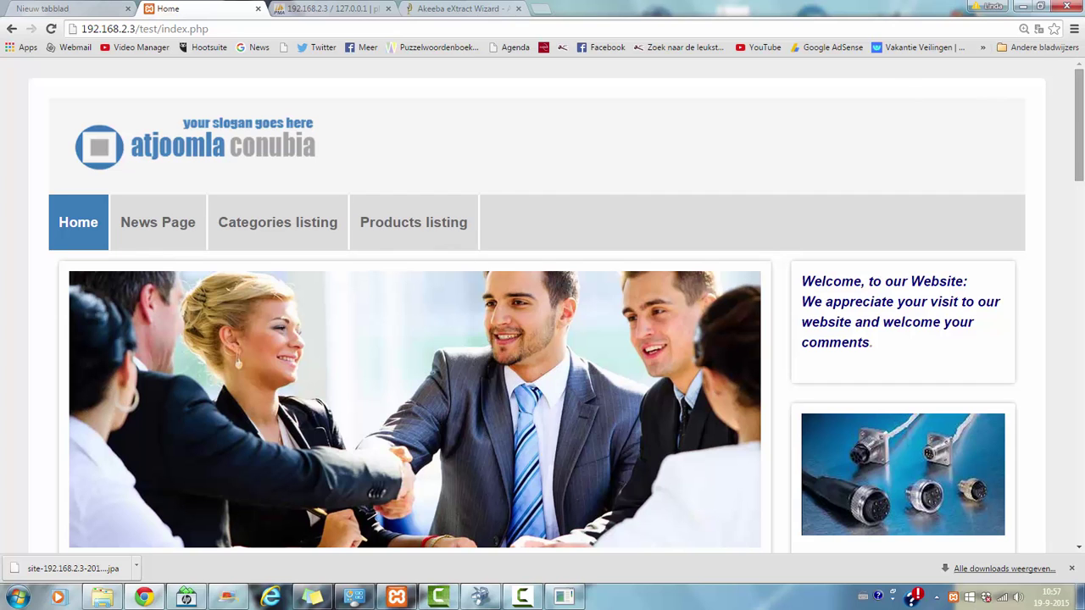
{"action": "mouse_move", "coordinate": [1079, 127]}
{"action": "left_mouse_down"}
{"action": "mouse_move", "coordinate": [1081, 199]}
{"action": "mouse_move", "coordinate": [1080, 118]}
{"action": "left_mouse_up"}
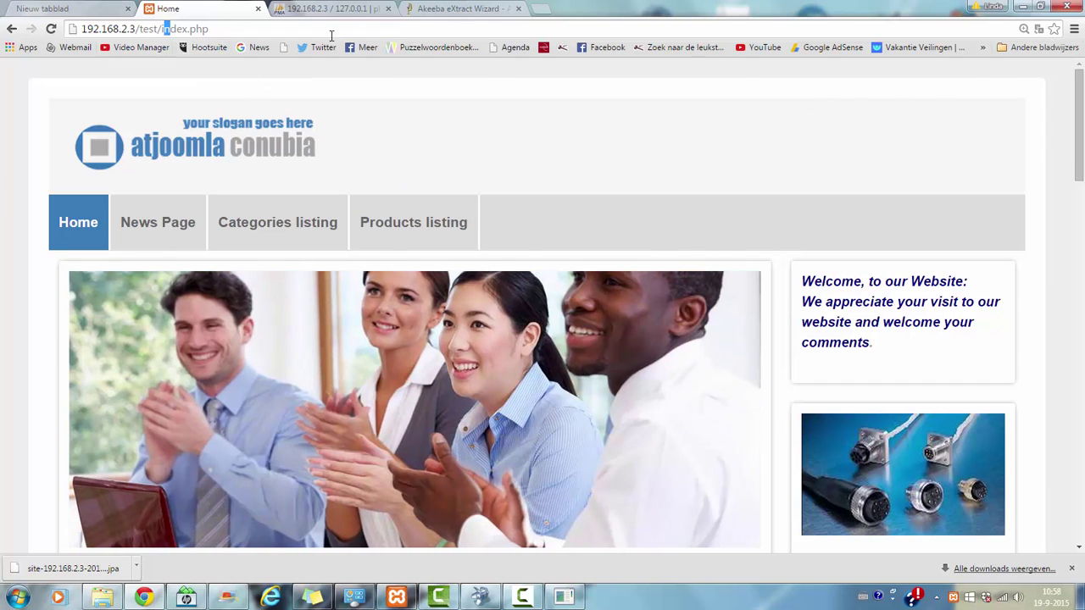
Step: Load 192.168.2.3/test/administrator and log in to the restored site's back-end
{"action": "left_click_drag", "start_coordinate": [163, 30], "coordinate": [357, 34]}
{"action": "key", "text": "BackSpace"}
{"action": "type", "text": "adminis"}
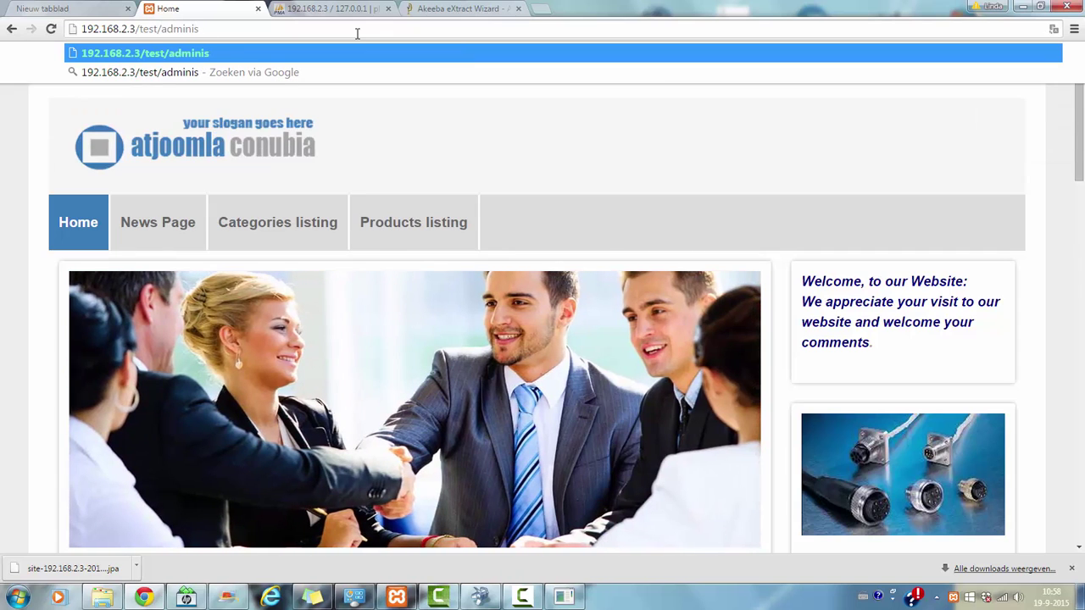
{"action": "type", "text": "trator"}
{"action": "key", "text": "Return"}
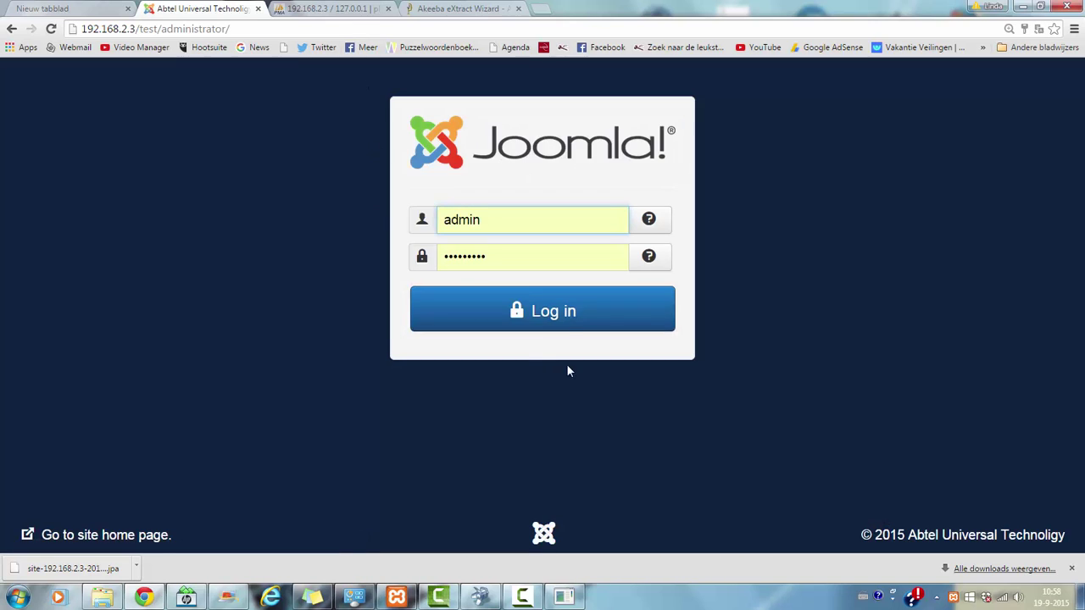
{"action": "left_click", "coordinate": [563, 337]}
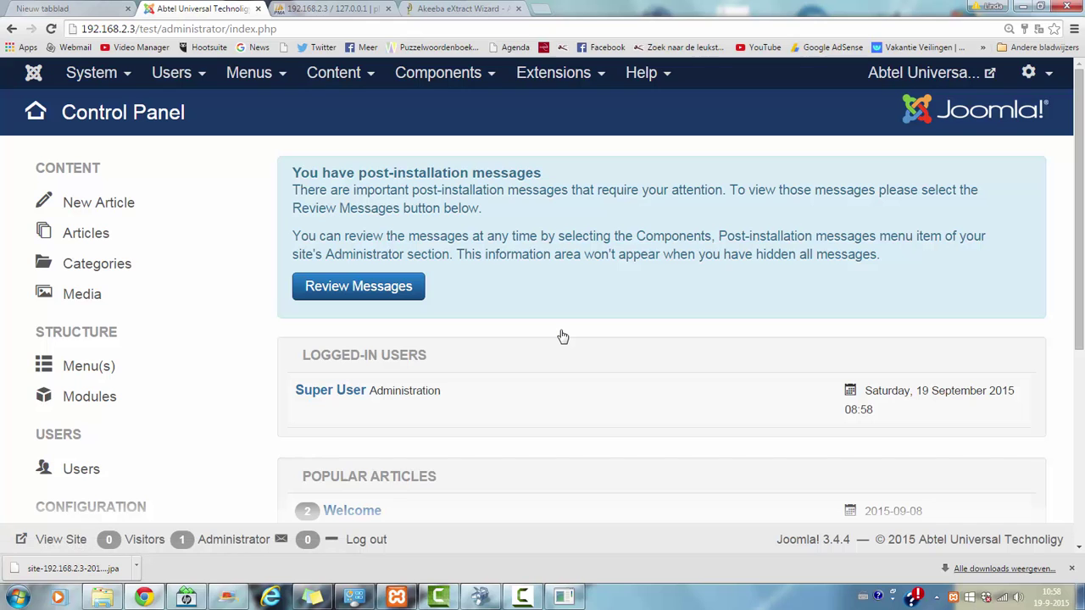
{"action": "left_click_drag", "start_coordinate": [1079, 237], "coordinate": [1082, 445]}
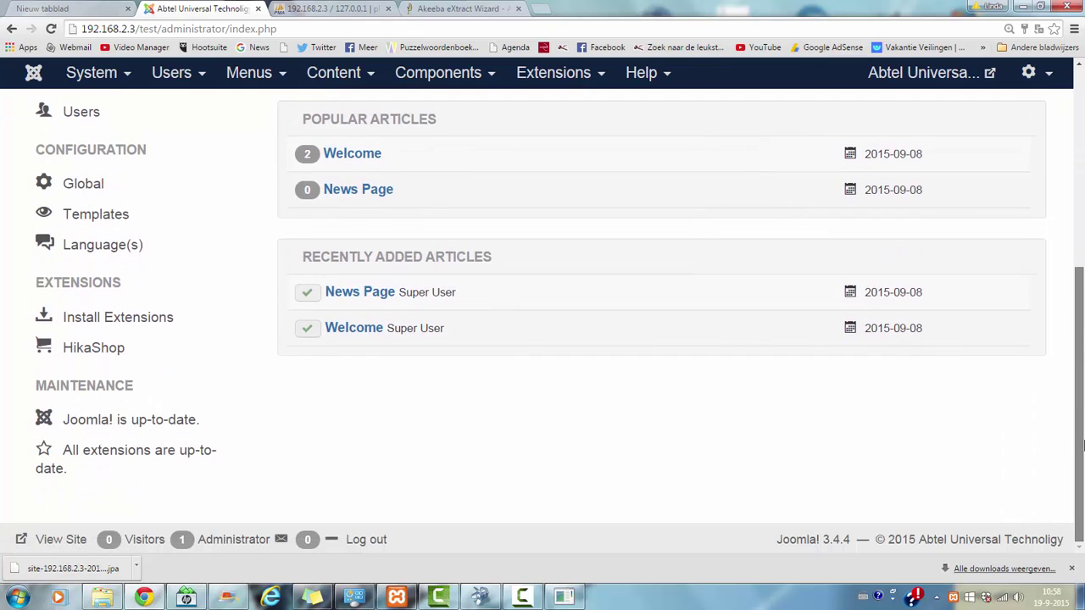
{"action": "scroll", "coordinate": [1082, 436], "scroll_direction": "up", "scroll_amount": 5}
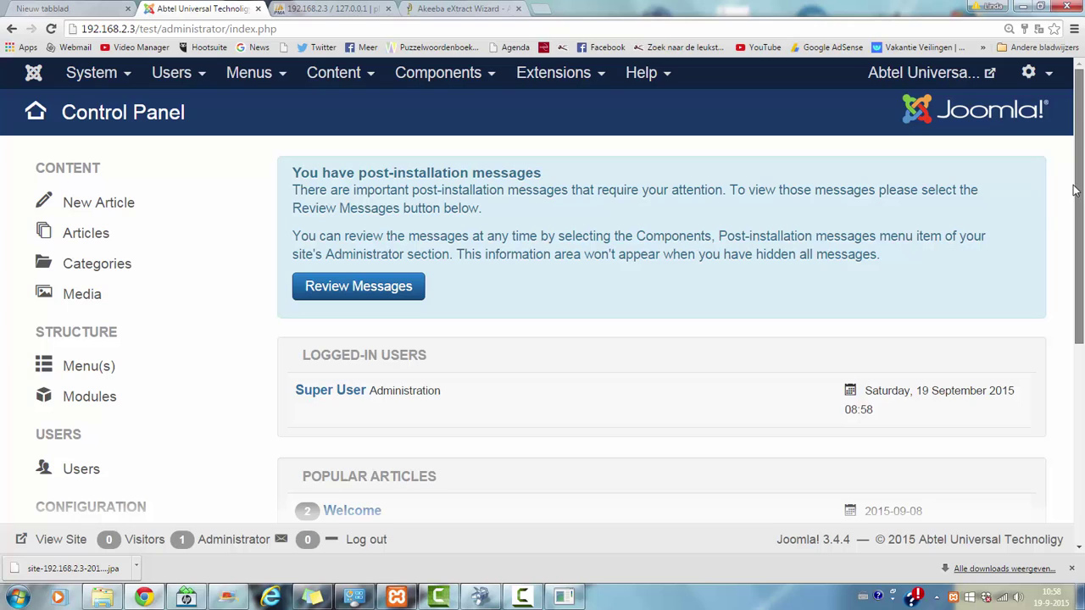
Step: Open the Articles list from the Content menu
{"action": "left_click", "coordinate": [471, 84]}
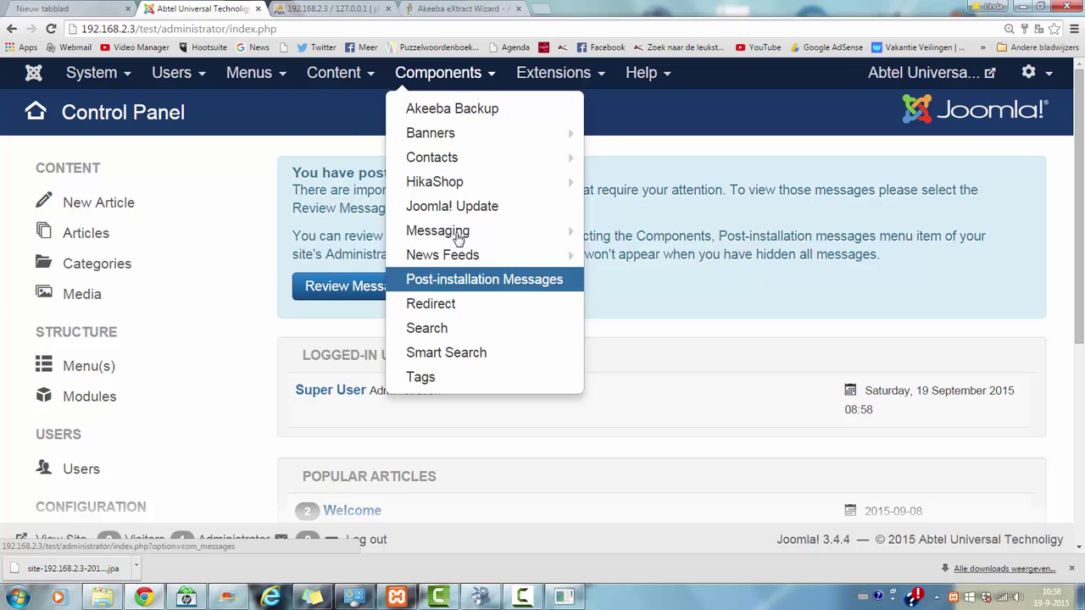
{"action": "mouse_move", "coordinate": [439, 234]}
{"action": "mouse_move", "coordinate": [440, 194]}
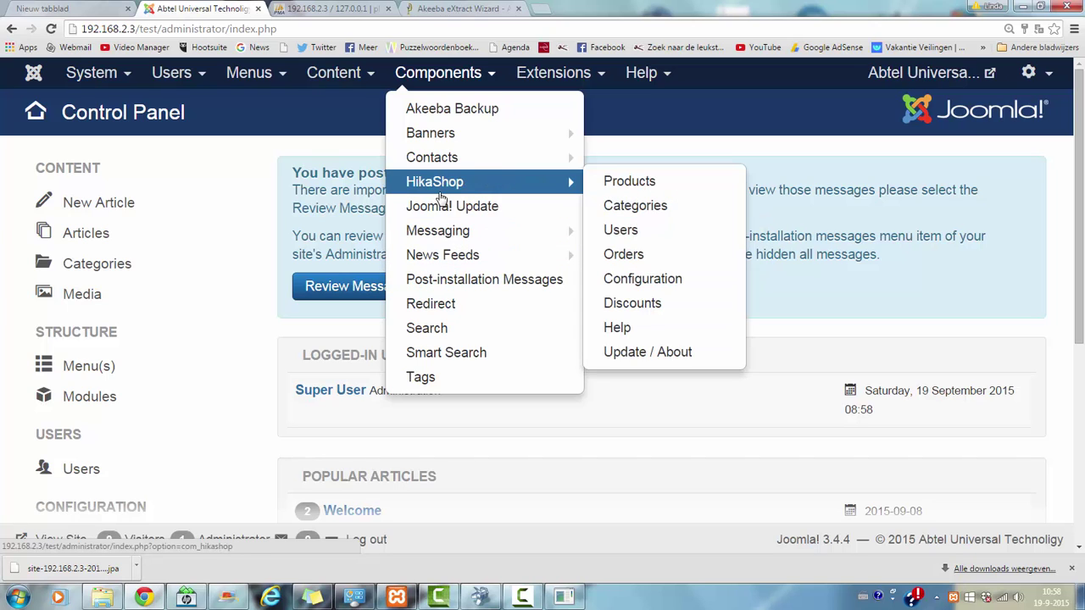
{"action": "left_click", "coordinate": [251, 246]}
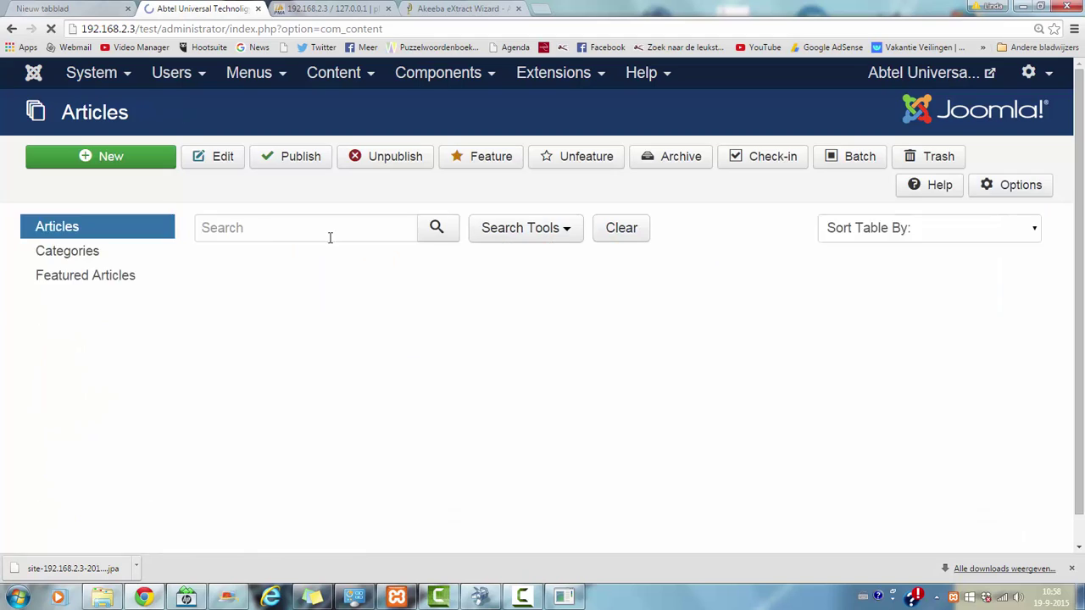